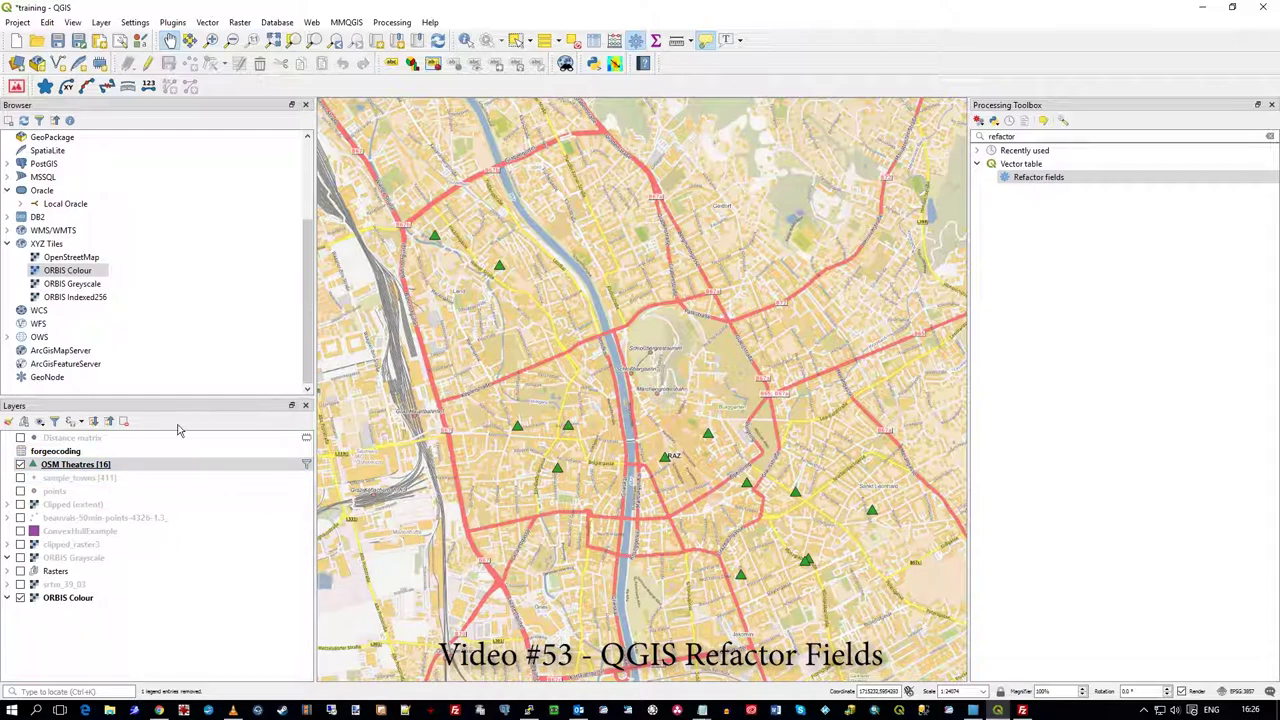
Inspect the OSM Theatres fields in Layer Properties, leaving osm_id unchanged, and close without saving.
{"action": "left_click", "coordinate": [90, 465]}
{"action": "right_click", "coordinate": [90, 470]}
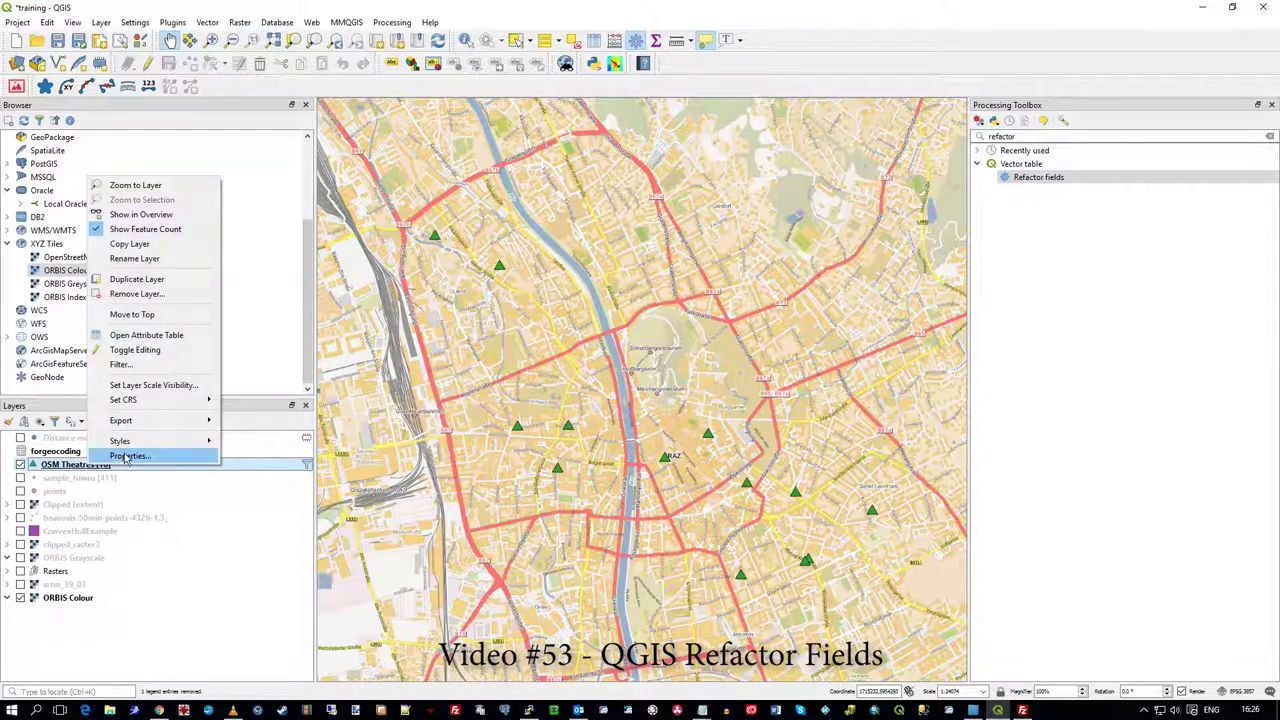
{"action": "left_click", "coordinate": [125, 458]}
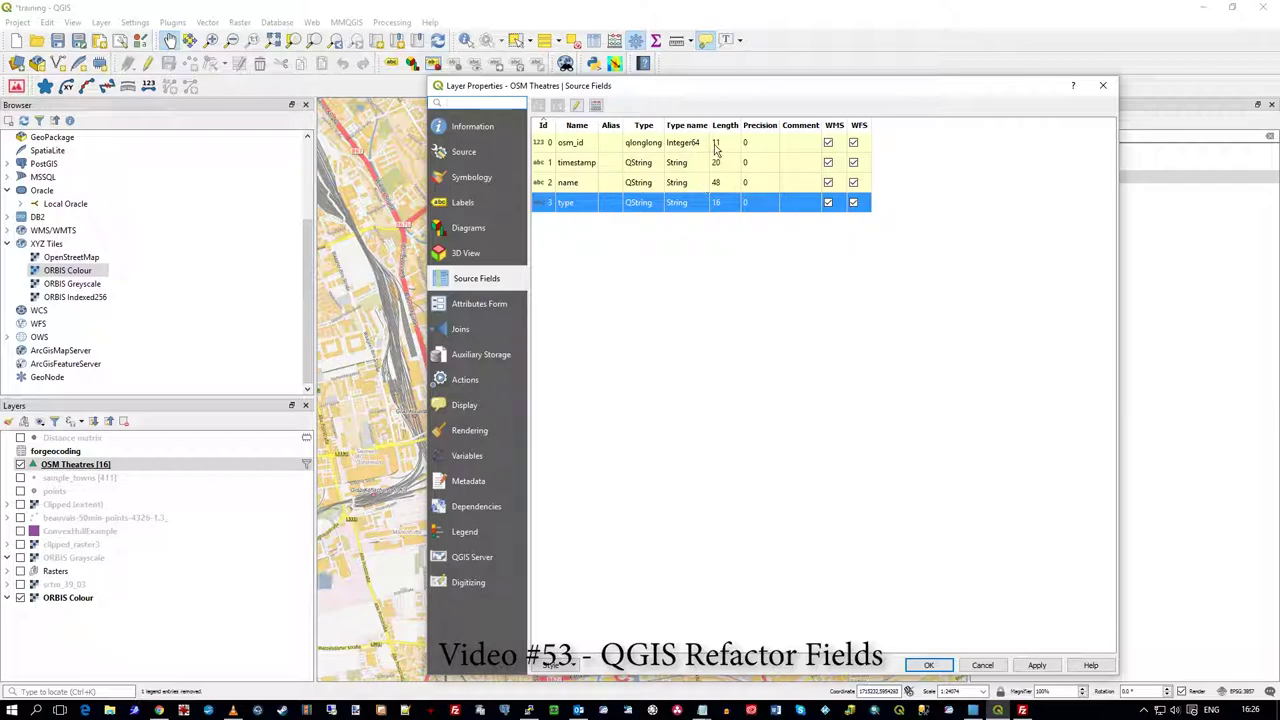
{"action": "left_click", "coordinate": [576, 106]}
{"action": "left_click", "coordinate": [583, 145]}
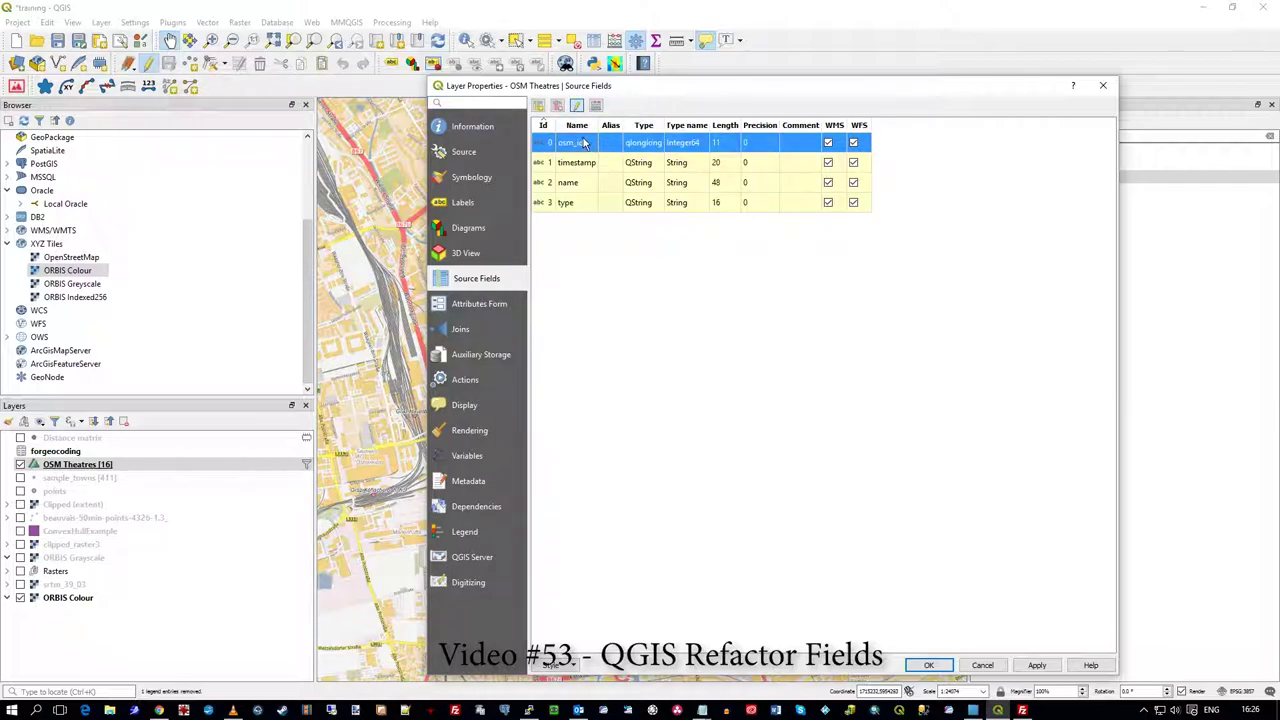
{"action": "double_click", "coordinate": [583, 143]}
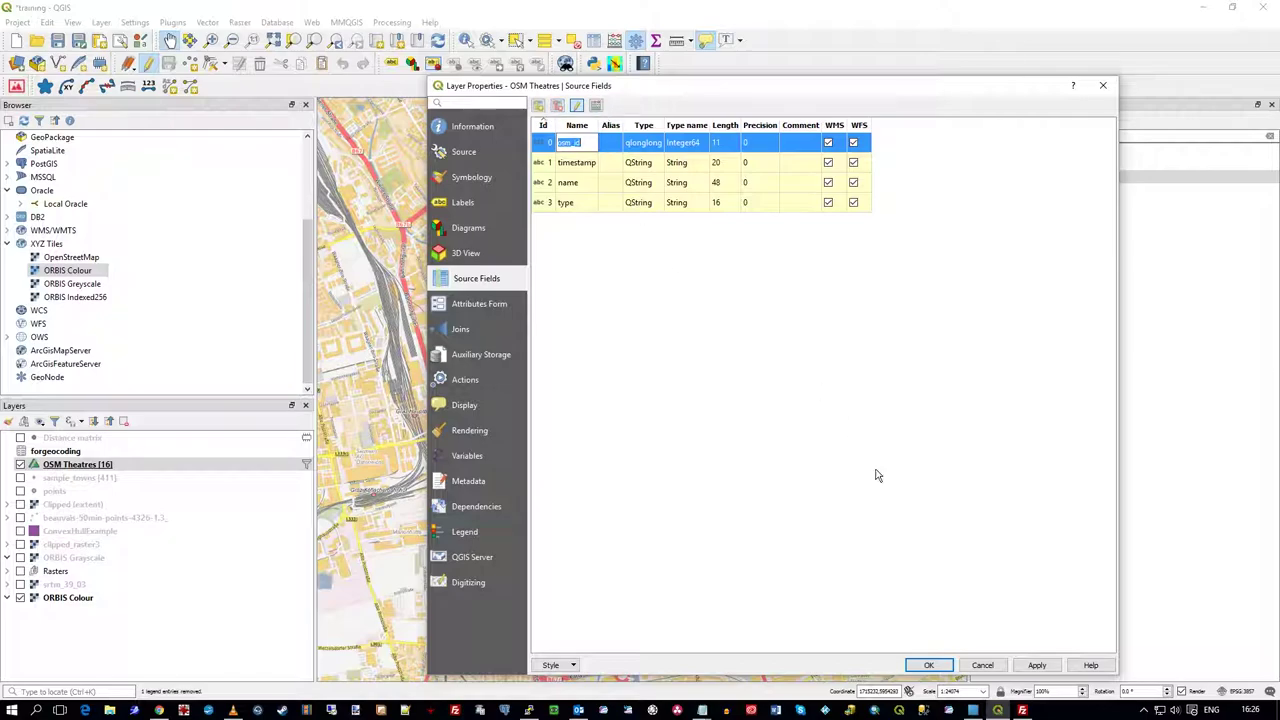
{"action": "key", "text": "End"}
{"action": "left_click", "coordinate": [550, 202]}
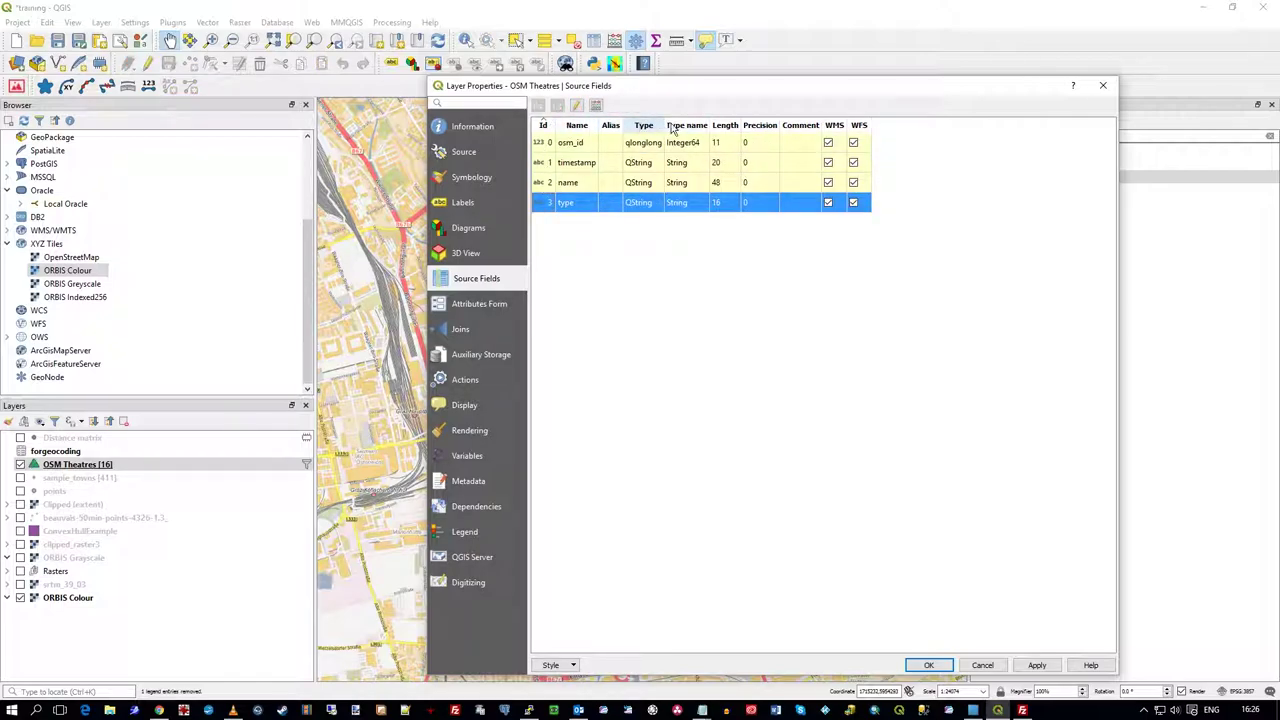
{"action": "left_click", "coordinate": [983, 666]}
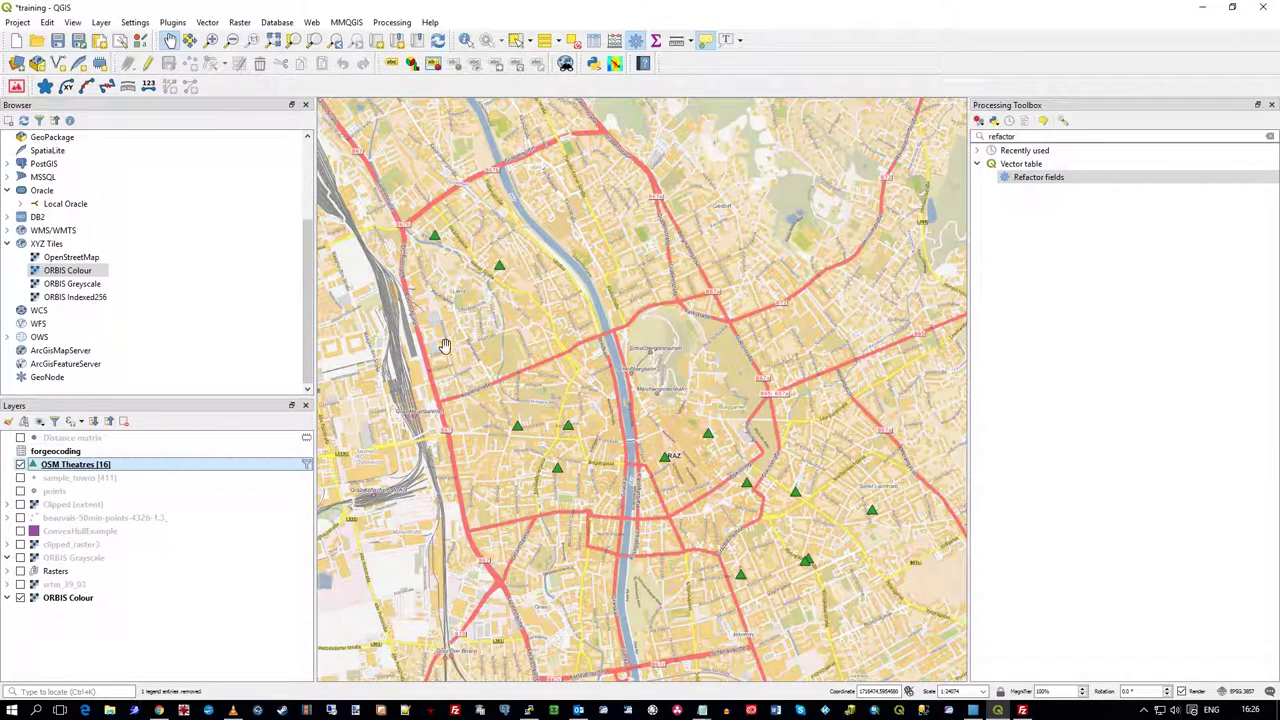
Find the Refactor fields algorithm in the toolbox and check the QGIS version in About.
{"action": "left_click", "coordinate": [1024, 136]}
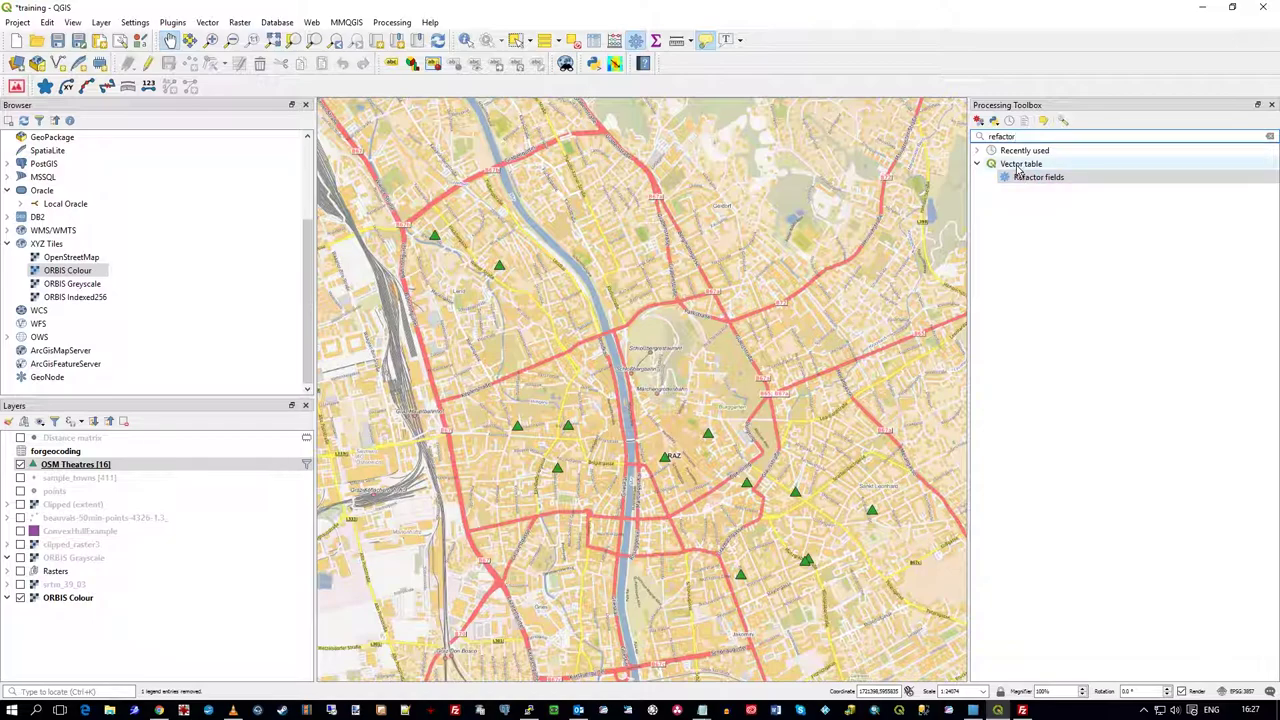
{"action": "left_click", "coordinate": [1023, 178]}
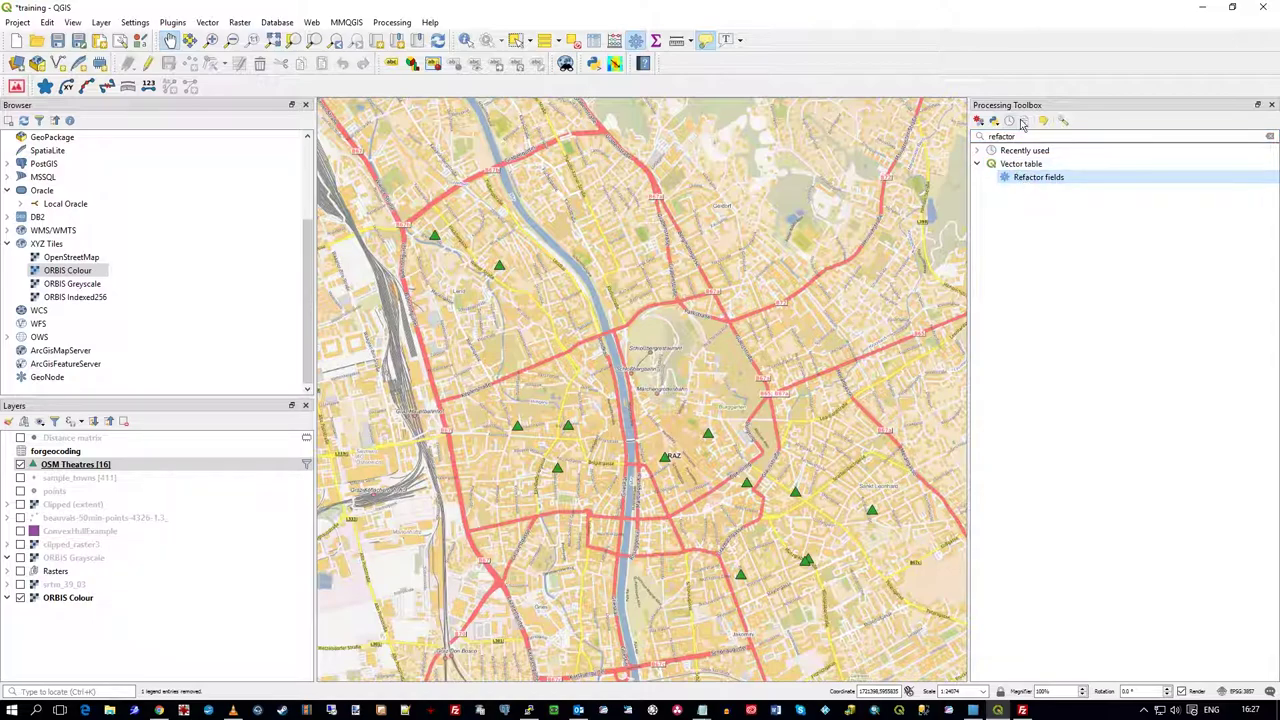
{"action": "left_click", "coordinate": [432, 22]}
{"action": "left_click", "coordinate": [482, 155]}
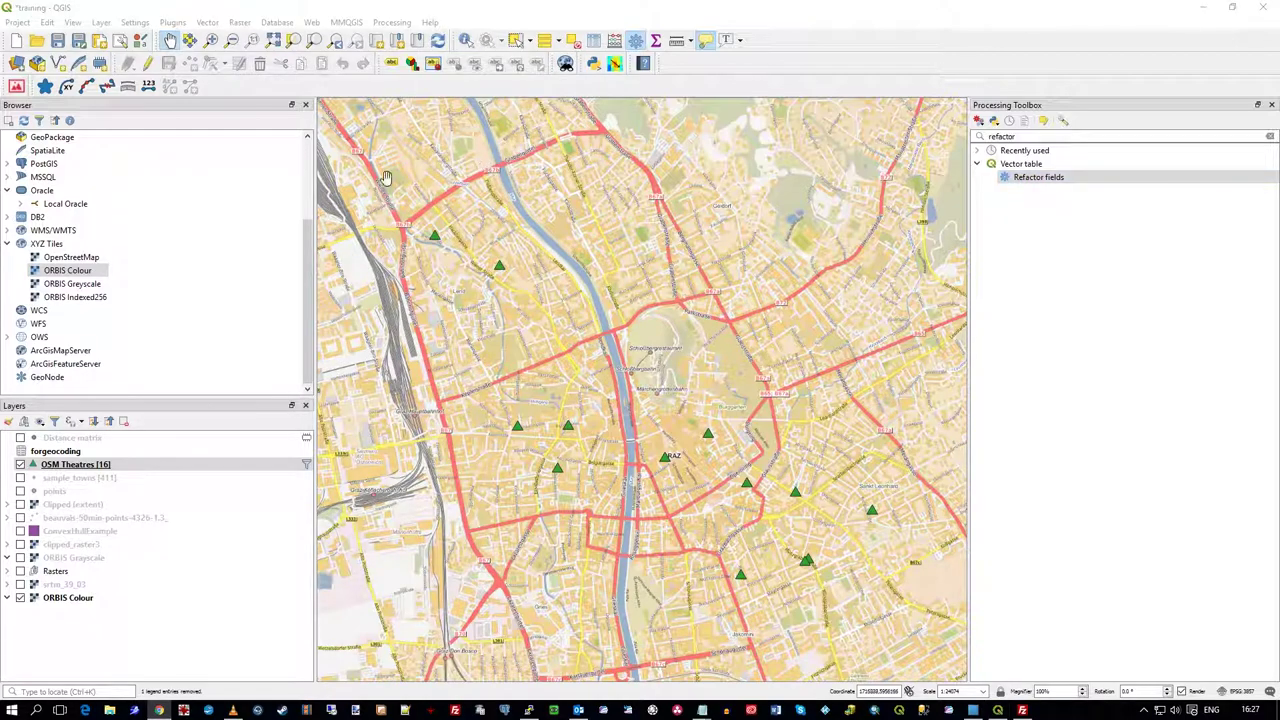
{"action": "left_click", "coordinate": [434, 22]}
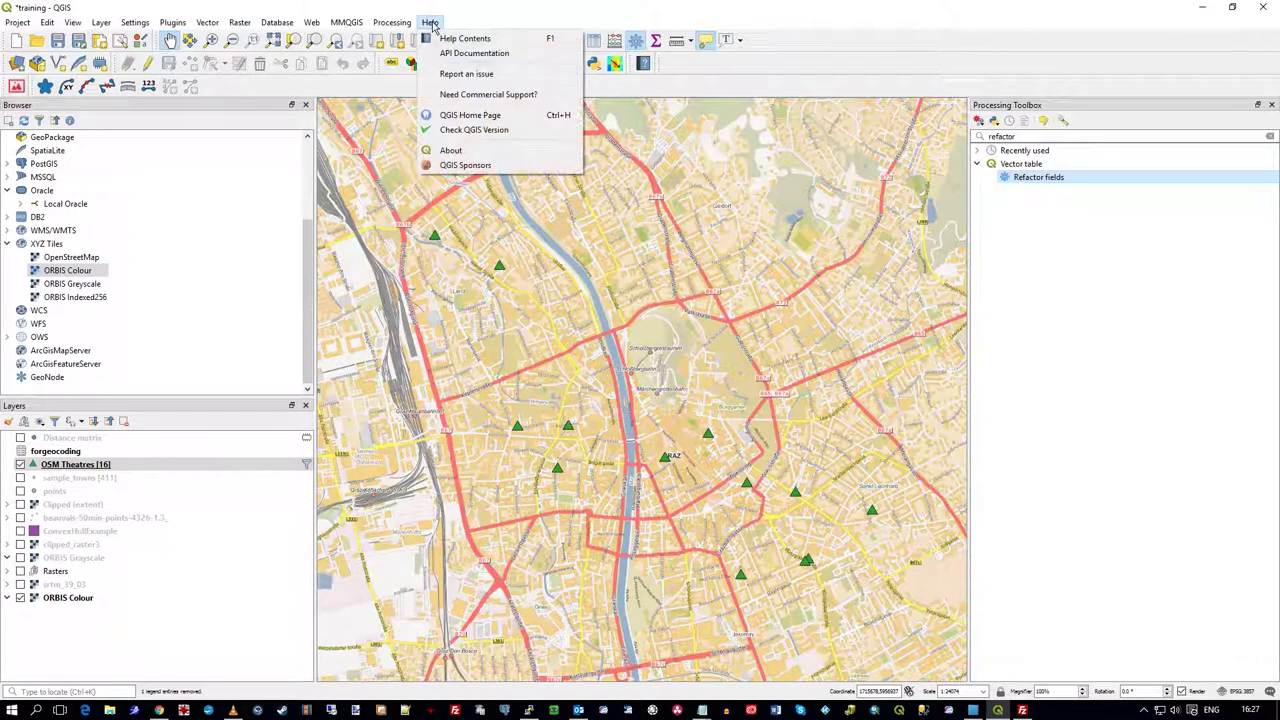
{"action": "left_click", "coordinate": [479, 152]}
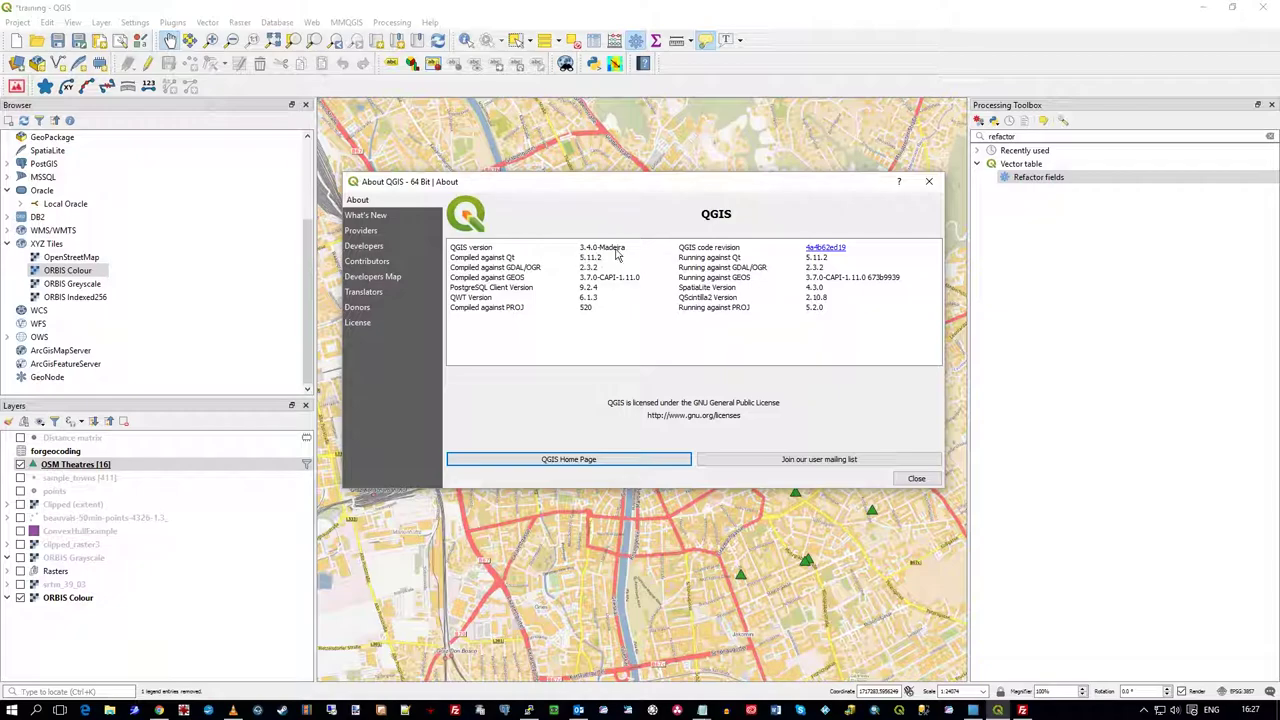
{"action": "left_click", "coordinate": [916, 478]}
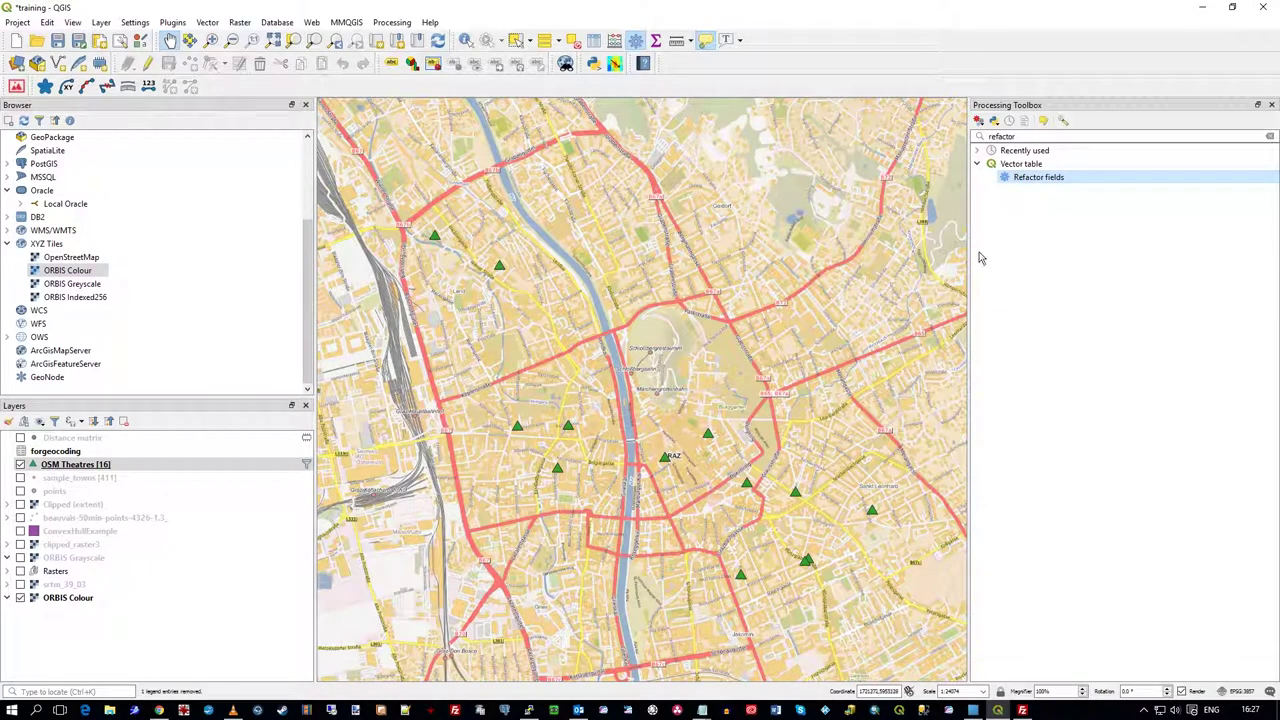
Run Refactor fields on OSM Theatres and move the name field to the top, keeping it String.
{"action": "double_click", "coordinate": [1030, 180]}
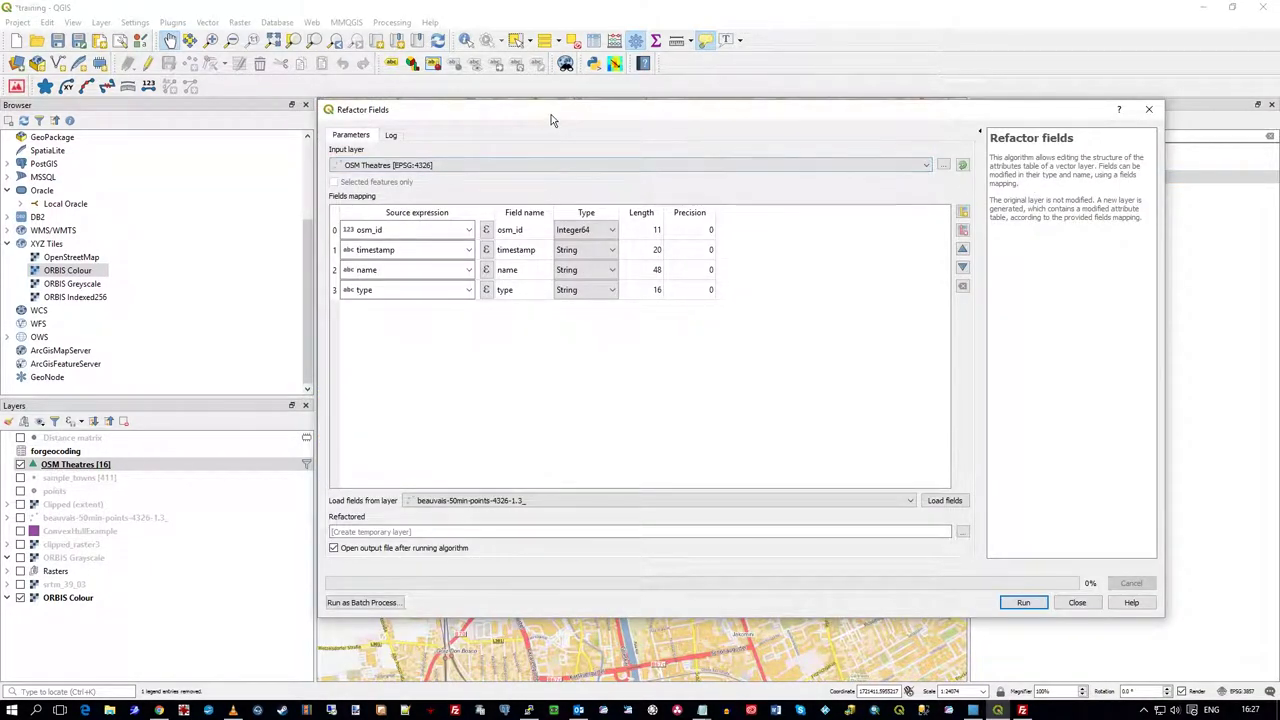
{"action": "left_click_drag", "start_coordinate": [550, 120], "coordinate": [562, 120]}
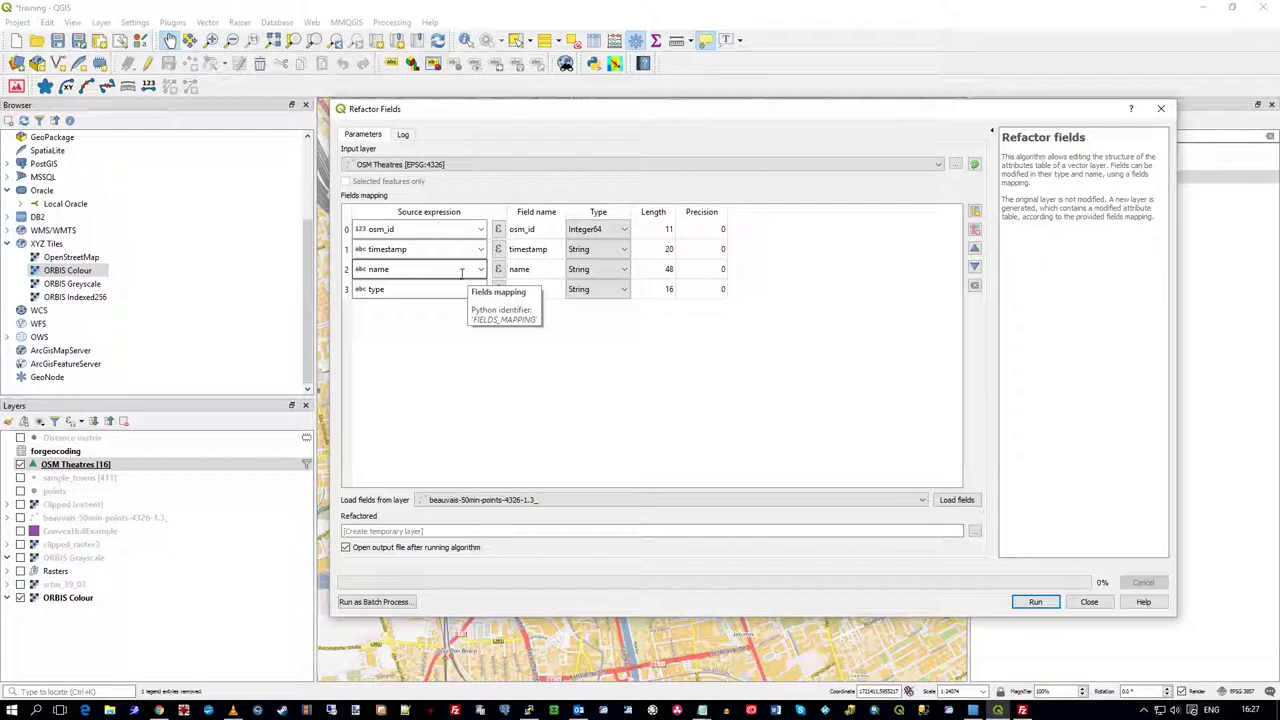
{"action": "left_click", "coordinate": [410, 165]}
{"action": "left_click", "coordinate": [410, 166]}
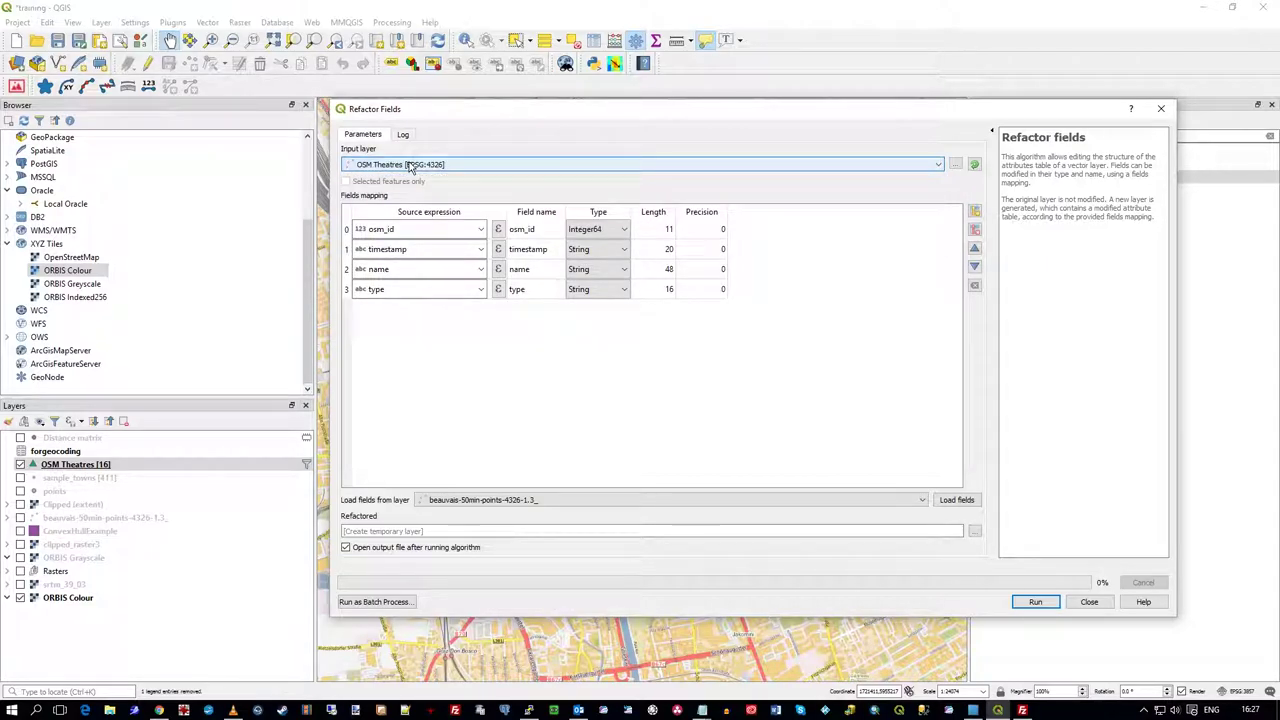
{"action": "left_click", "coordinate": [346, 272]}
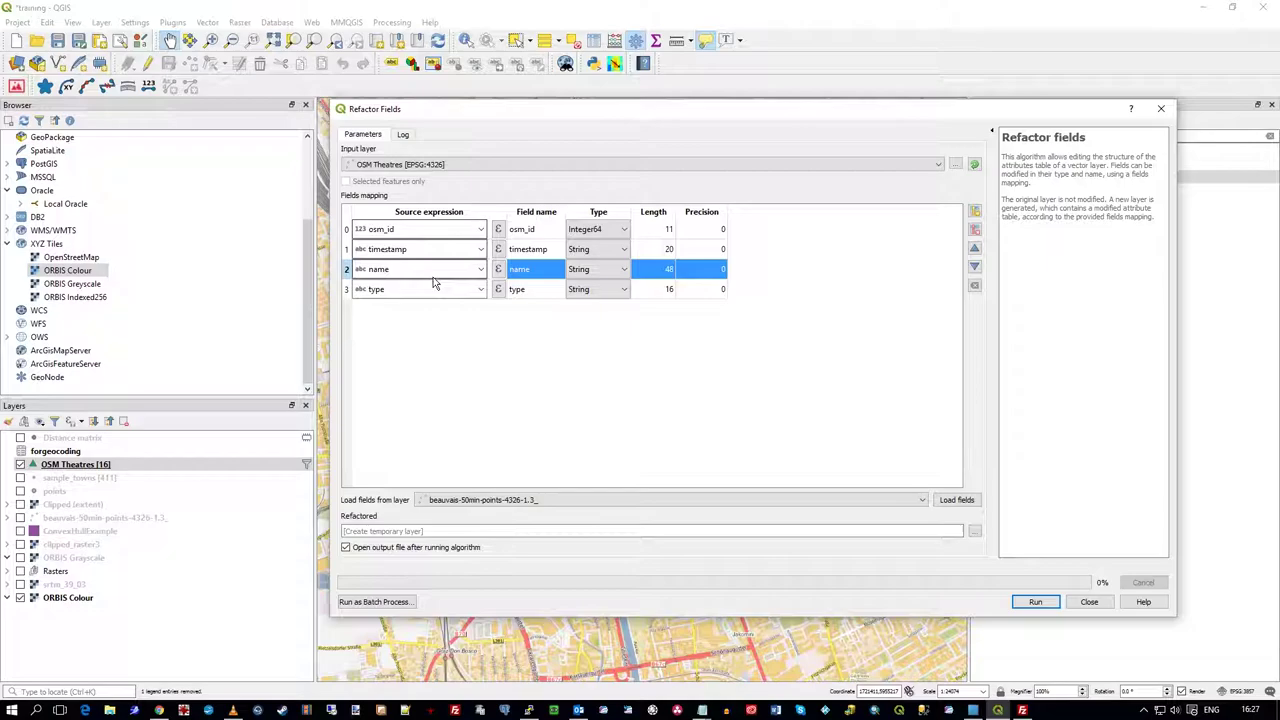
{"action": "left_click", "coordinate": [975, 250]}
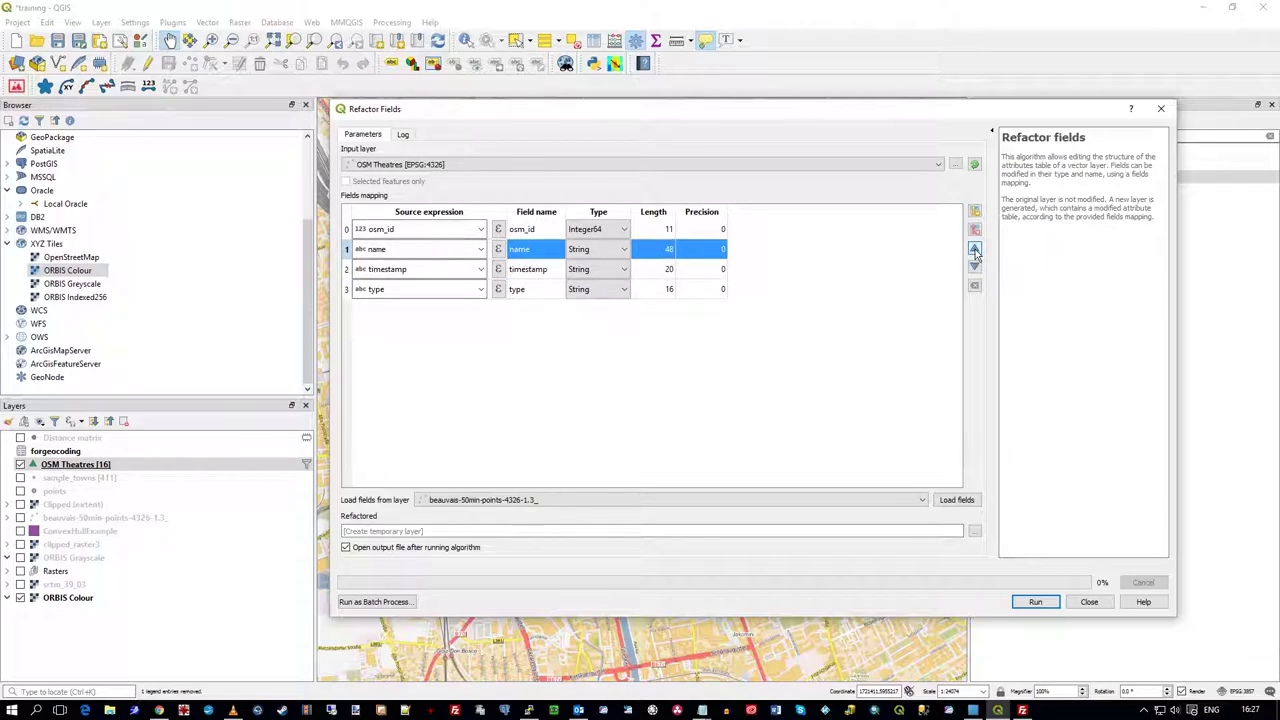
{"action": "left_click", "coordinate": [975, 250]}
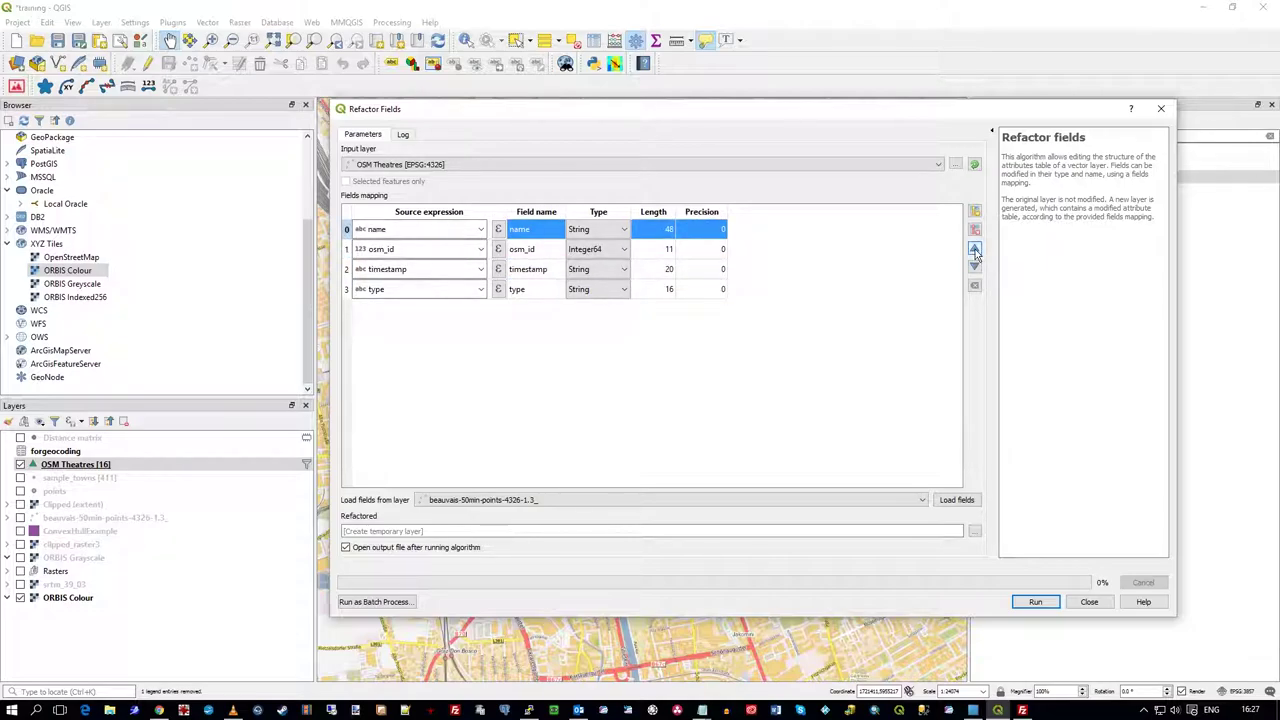
{"action": "left_click", "coordinate": [612, 236]}
{"action": "left_click", "coordinate": [611, 240]}
Leave the template layer and temporary output unchanged and run the refactoring.
{"action": "left_click", "coordinate": [420, 500]}
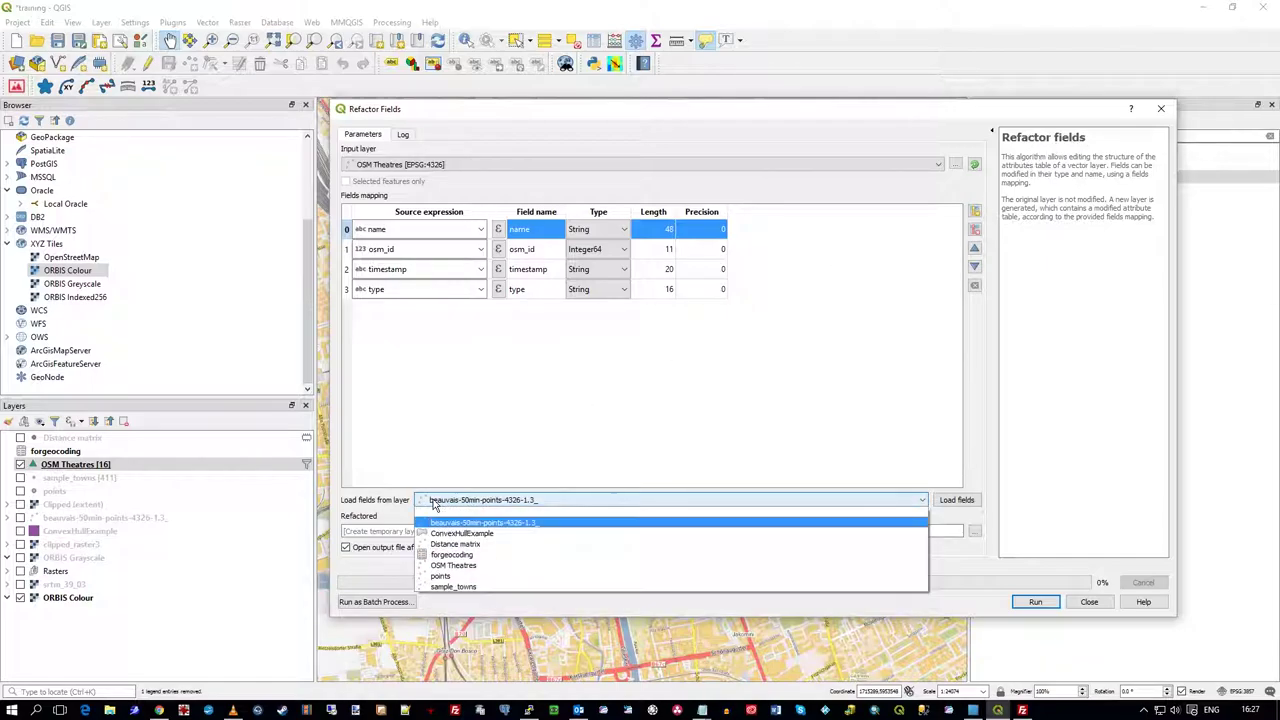
{"action": "left_click", "coordinate": [482, 521]}
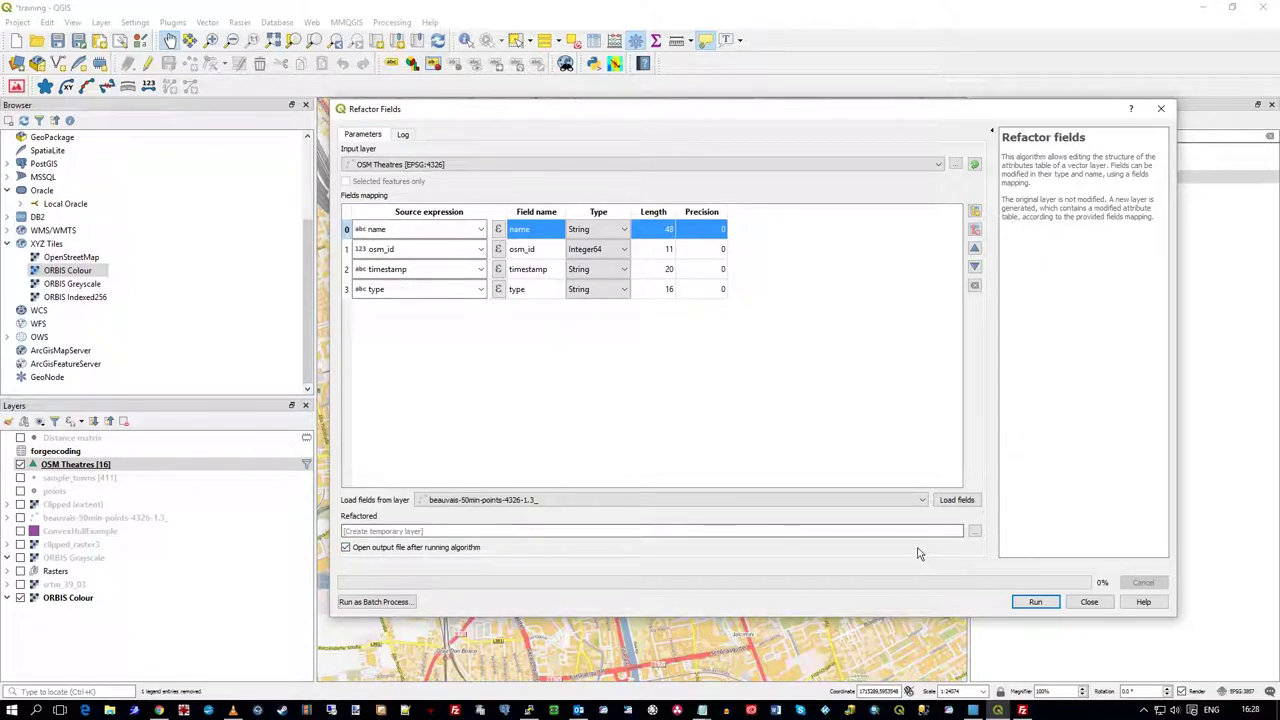
{"action": "left_click", "coordinate": [444, 531]}
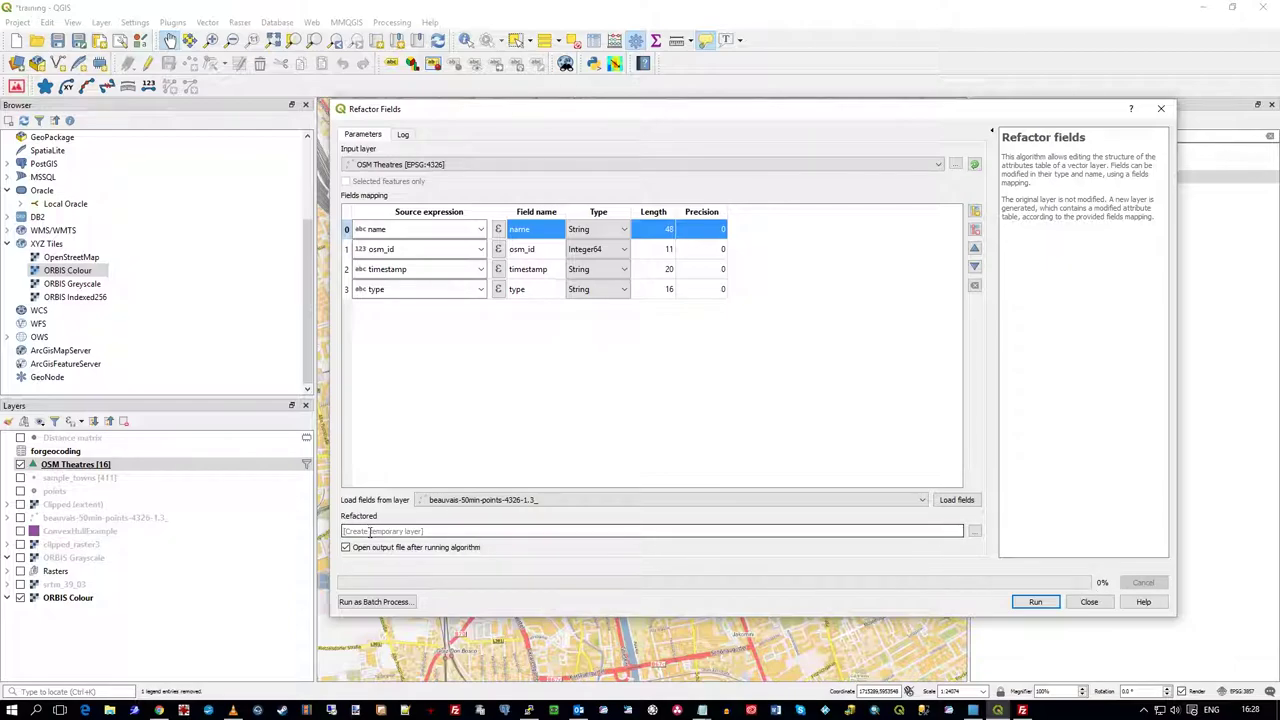
{"action": "left_click", "coordinate": [1030, 602]}
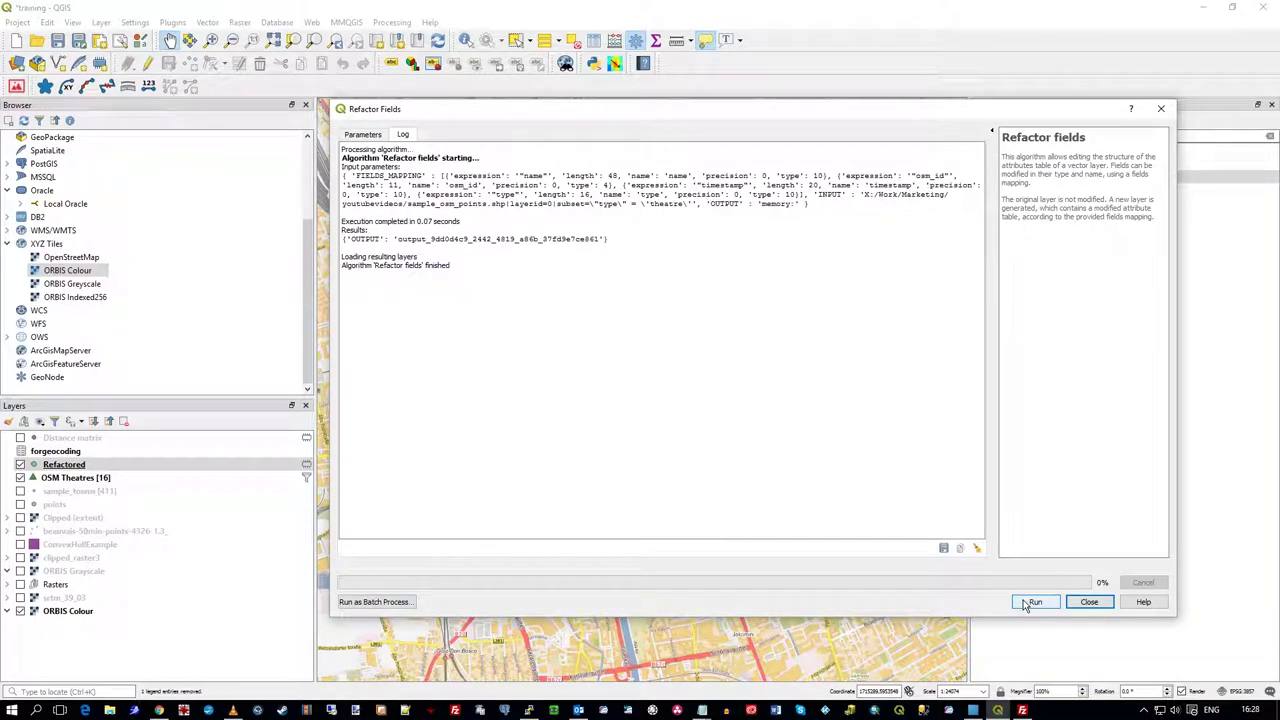
Close Refactor Fields and view the Refactored layer's field list in its properties.
{"action": "left_click", "coordinate": [1089, 602]}
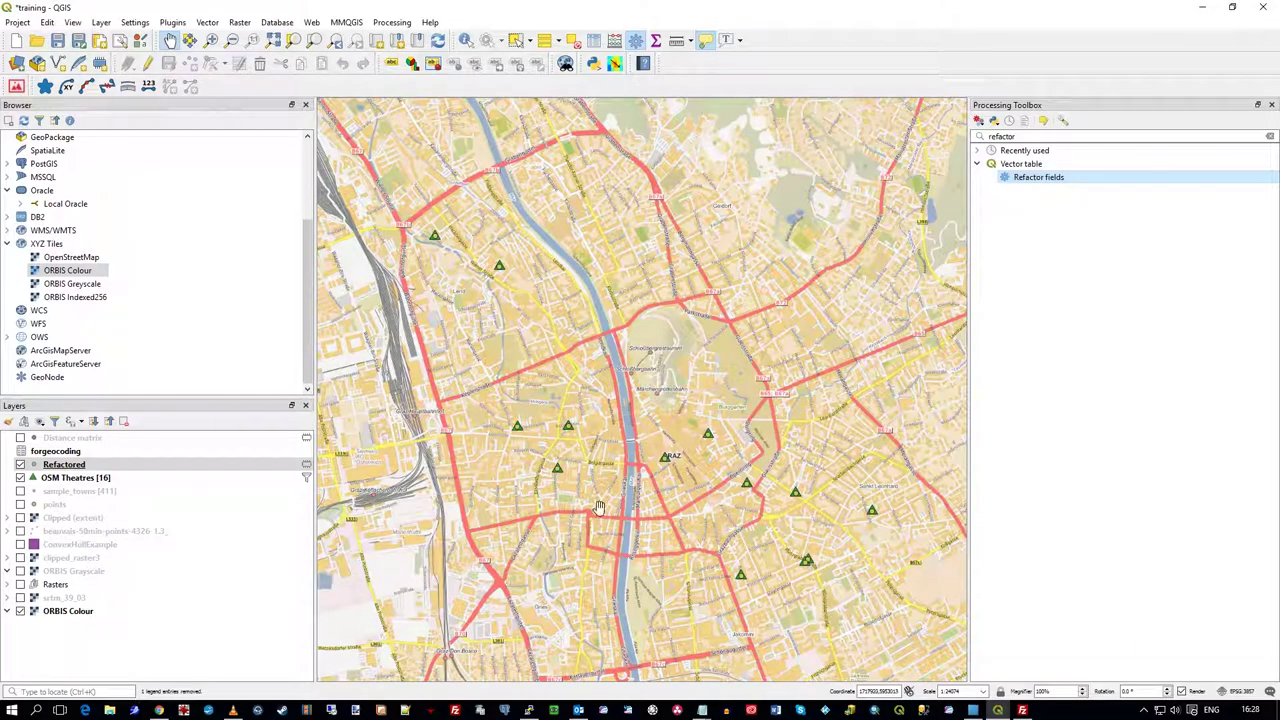
{"action": "right_click", "coordinate": [66, 466]}
{"action": "left_click", "coordinate": [116, 457]}
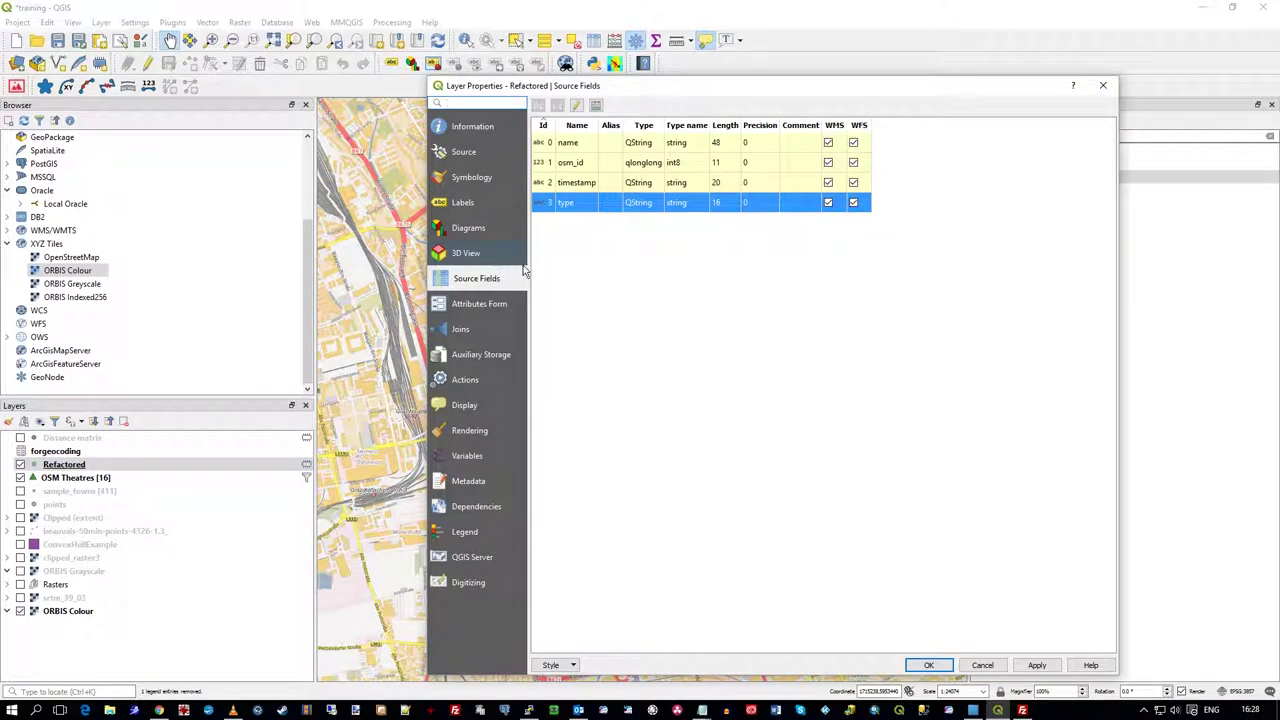
{"action": "left_click", "coordinate": [982, 666]}
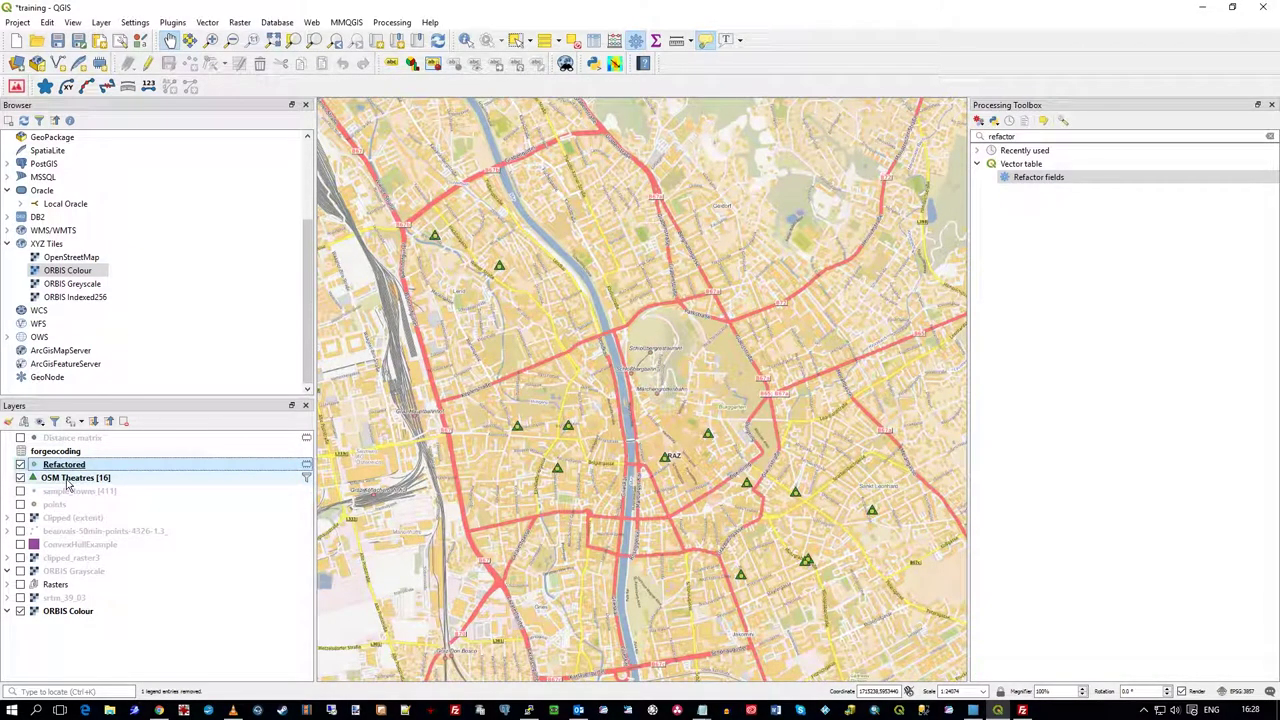
View the OSM Theatres field list in its properties and cancel without changes.
{"action": "left_click", "coordinate": [48, 484]}
{"action": "right_click", "coordinate": [48, 484]}
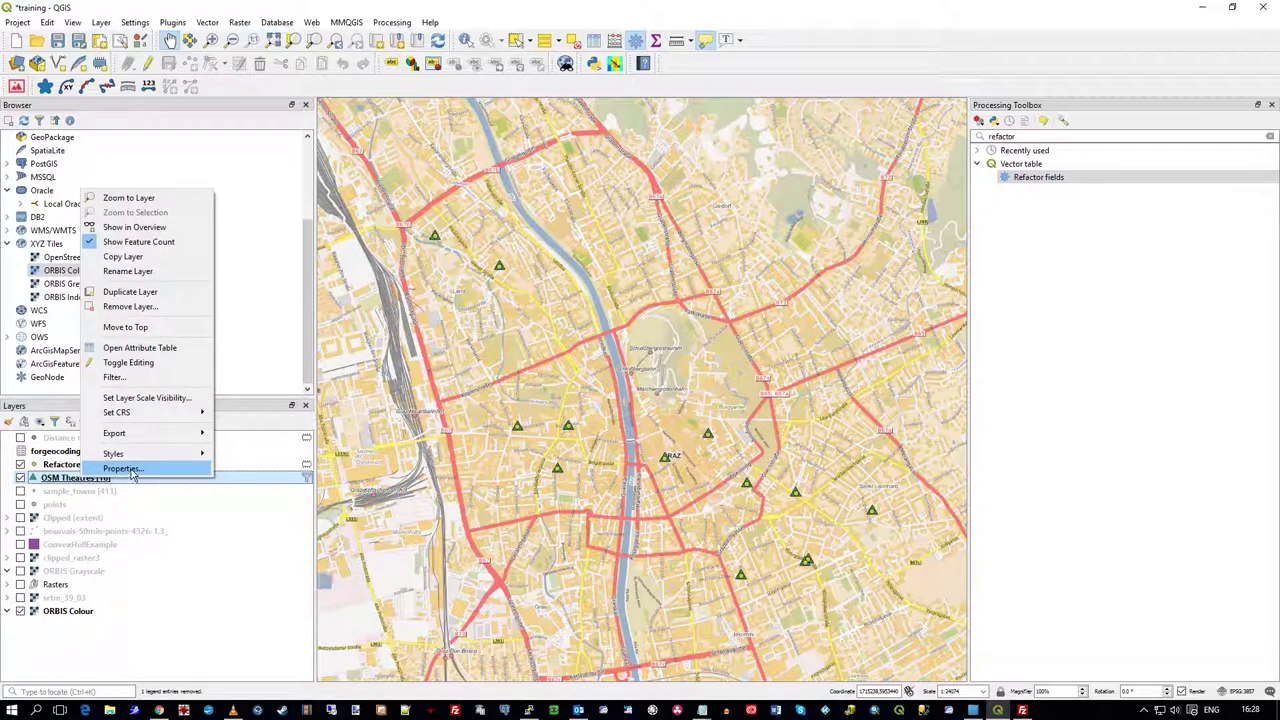
{"action": "left_click", "coordinate": [150, 466]}
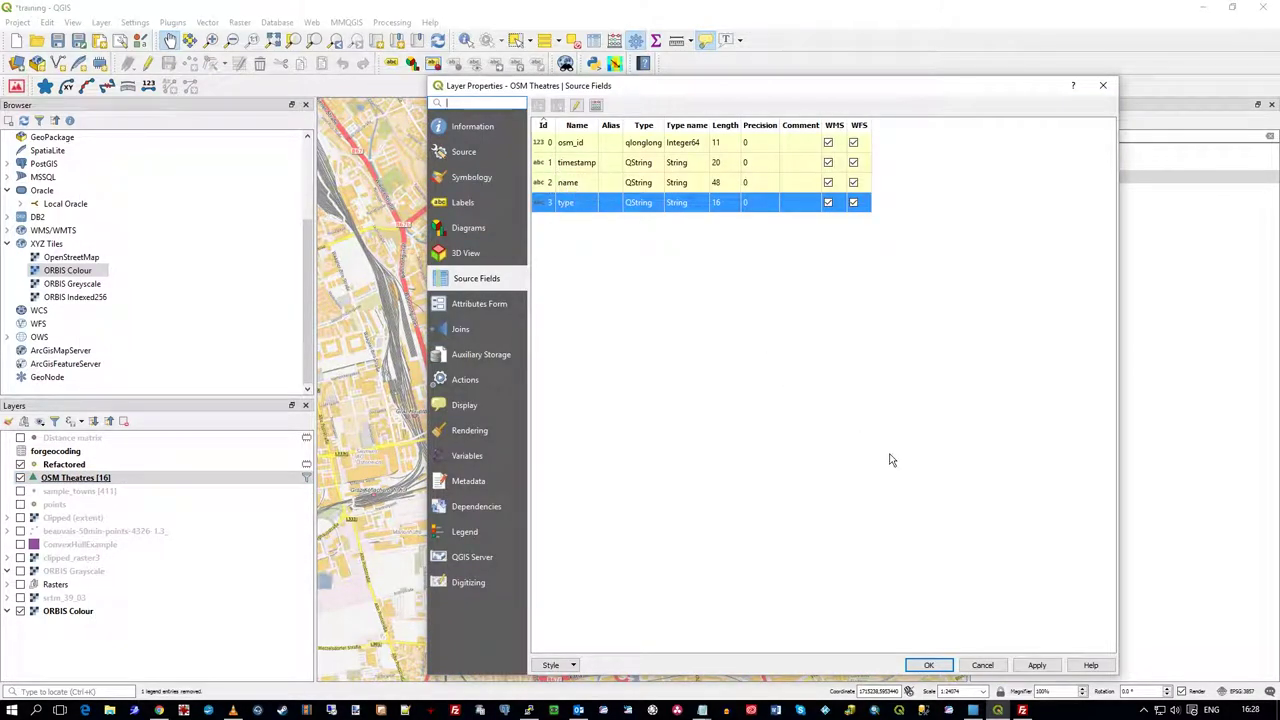
{"action": "left_click", "coordinate": [993, 668]}
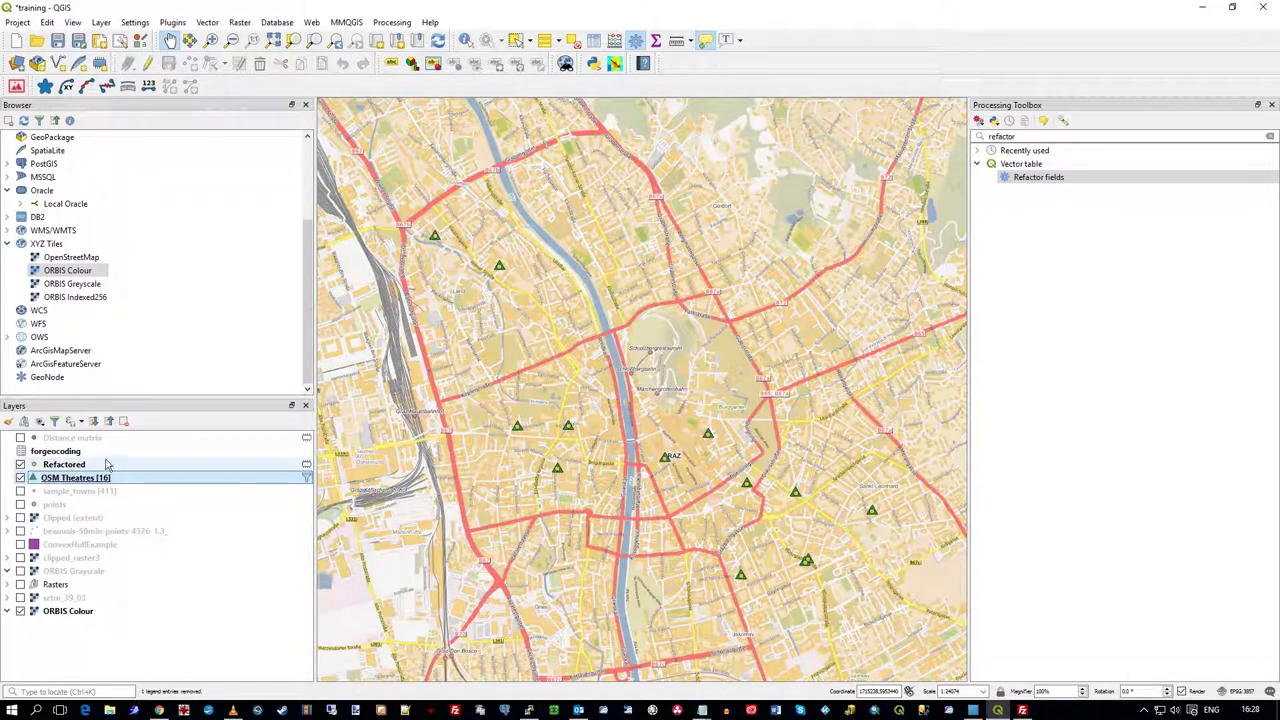
With Identify Features and OSM Theatres hidden, view Kammersäle's attributes in OSM Theatres, then Refactored.
{"action": "left_click", "coordinate": [467, 42]}
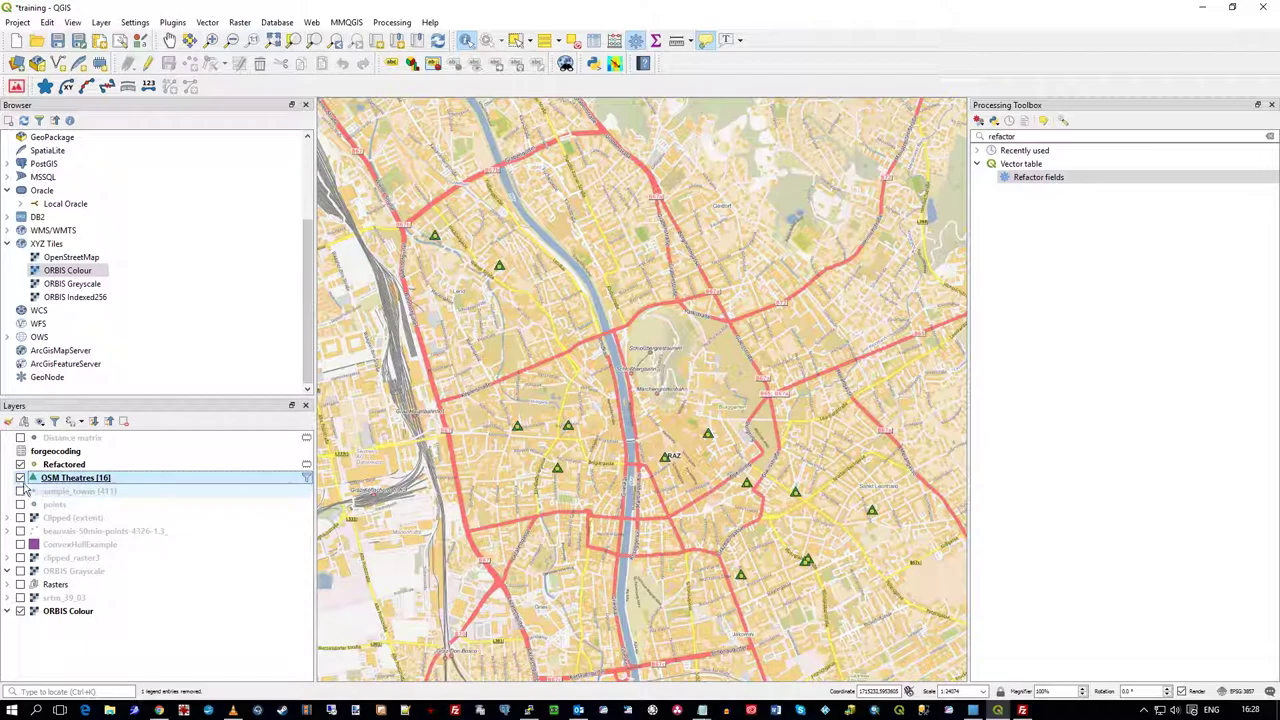
{"action": "left_click", "coordinate": [20, 478]}
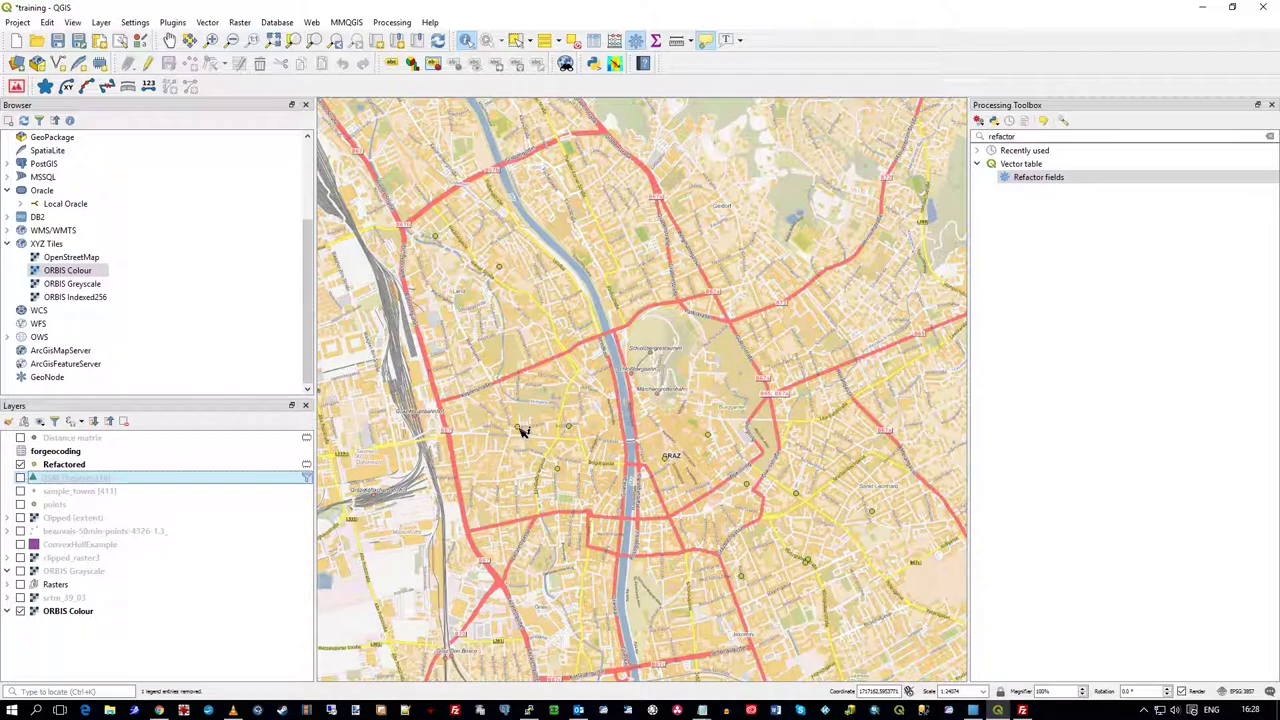
{"action": "left_click", "coordinate": [520, 431]}
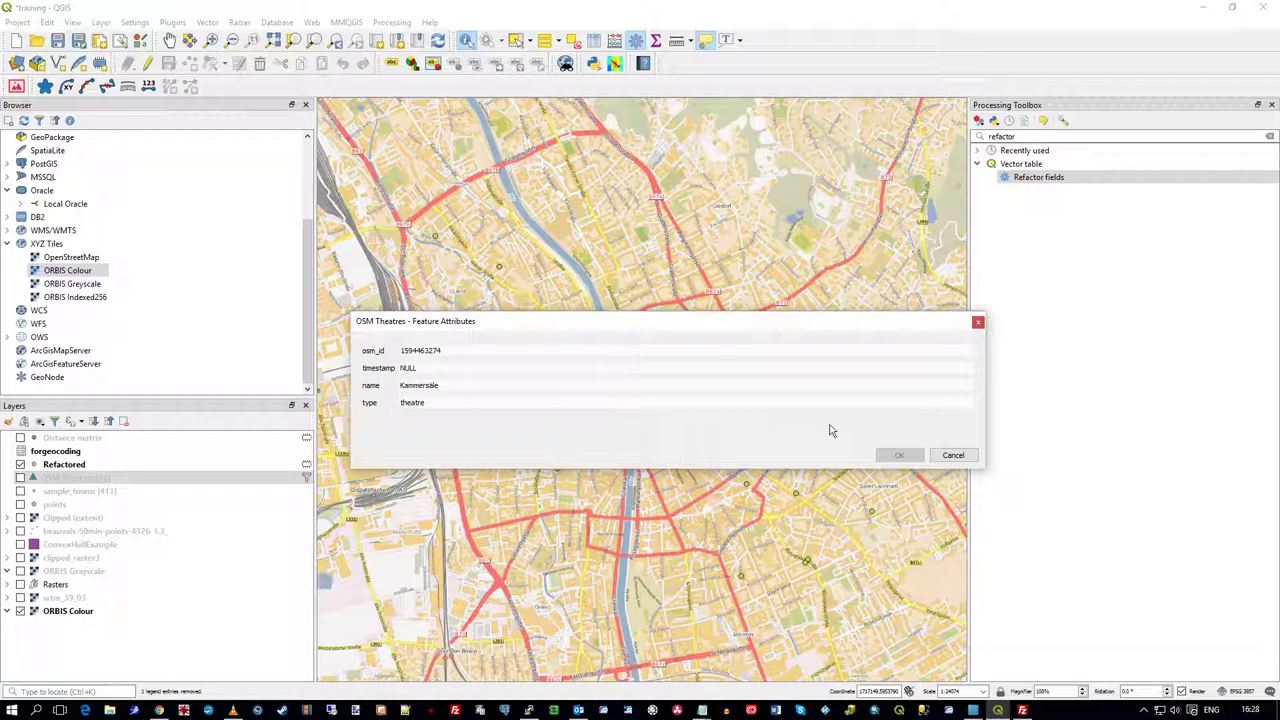
{"action": "left_click", "coordinate": [953, 455]}
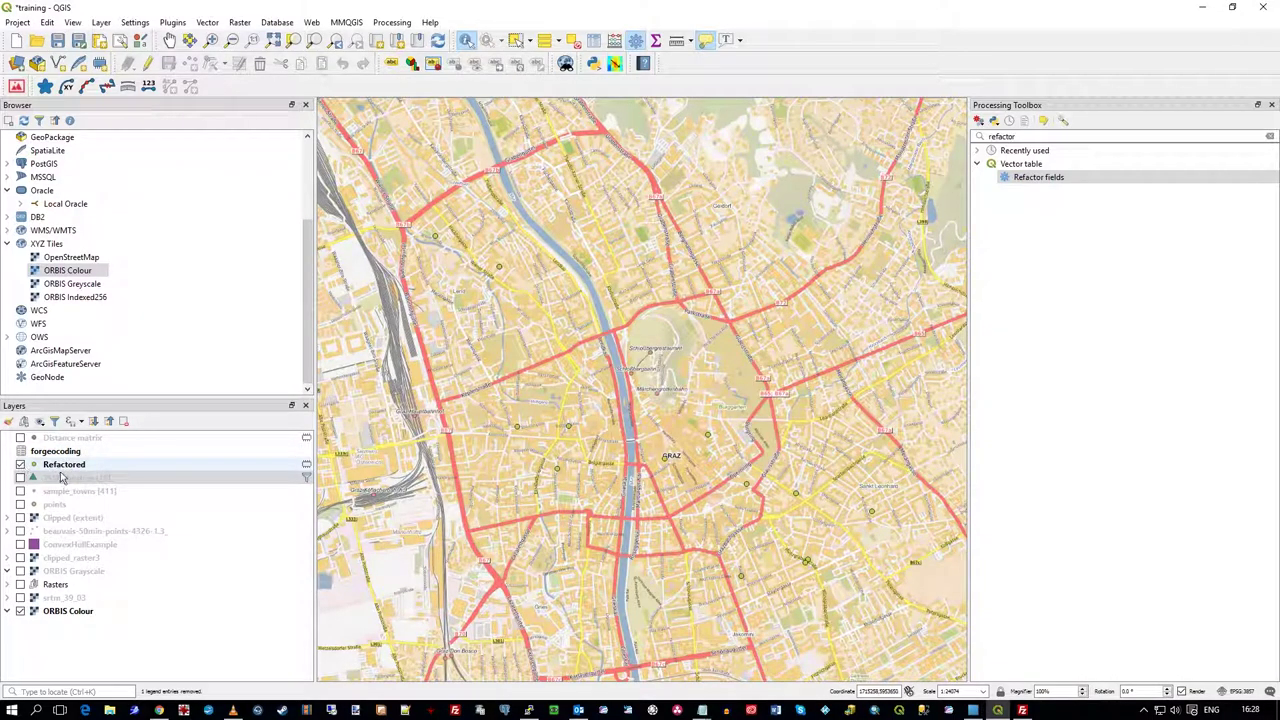
{"action": "left_click", "coordinate": [62, 465]}
{"action": "left_click", "coordinate": [520, 431]}
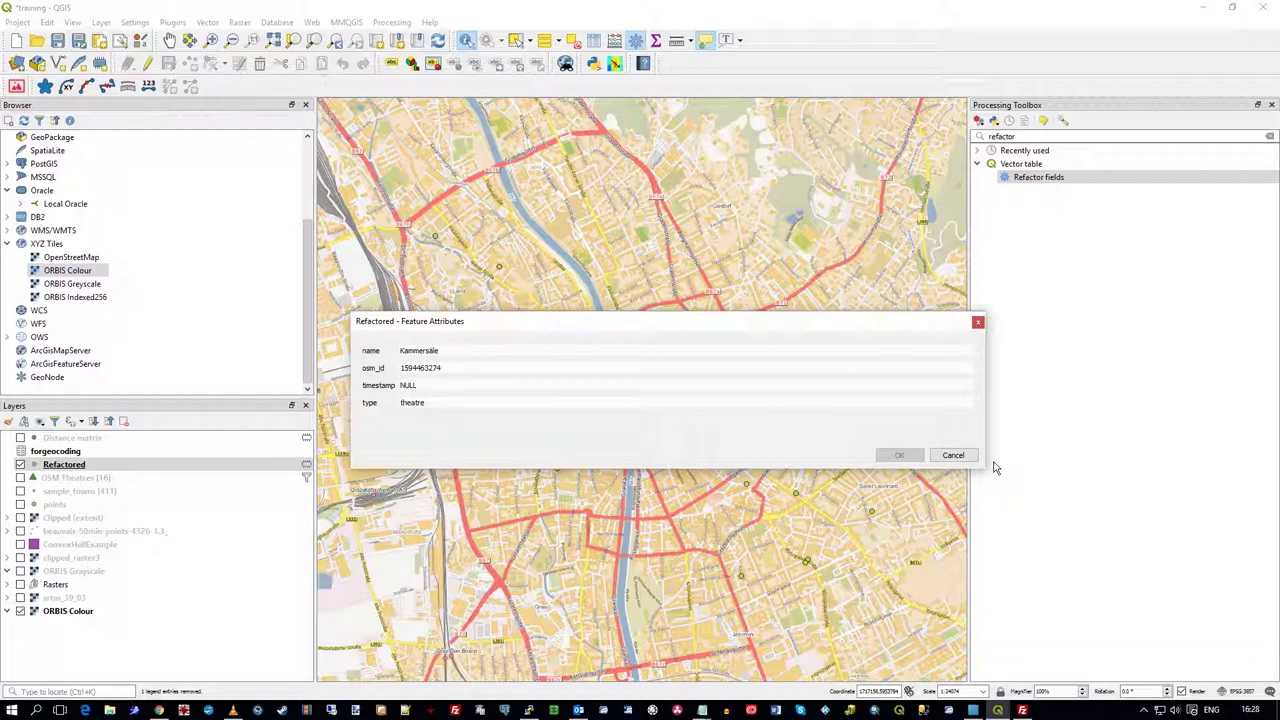
{"action": "left_click", "coordinate": [952, 457]}
Identify Kammersäle again in OSM Theatres, then in Refactored, where name is listed first.
{"action": "left_click", "coordinate": [80, 478]}
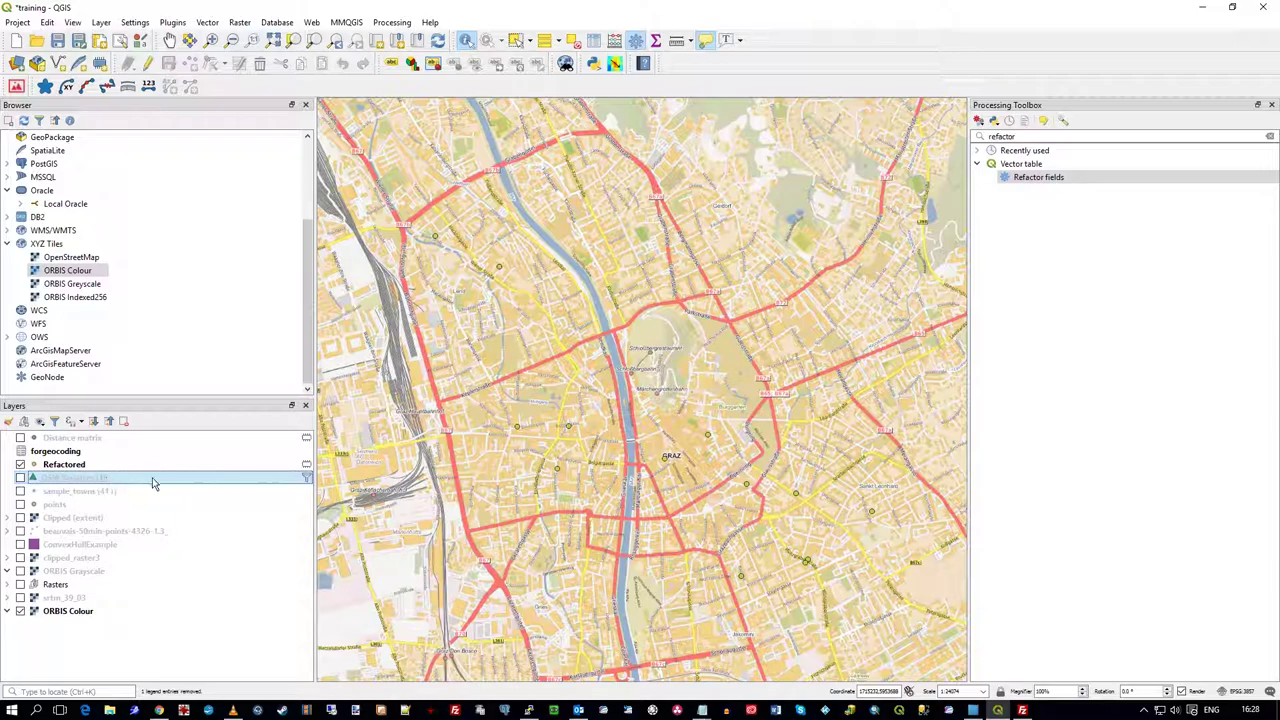
{"action": "left_click", "coordinate": [520, 430]}
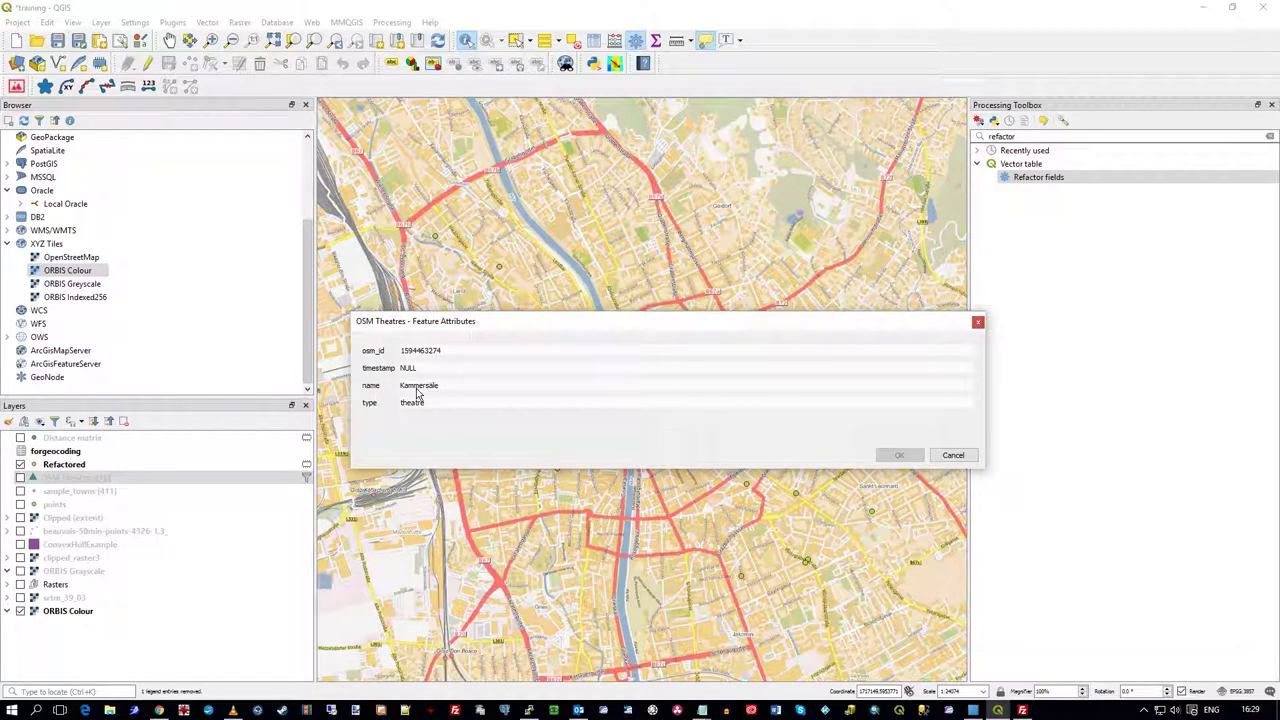
{"action": "mouse_move", "coordinate": [365, 330]}
{"action": "left_mouse_down"}
{"action": "mouse_move", "coordinate": [395, 330]}
{"action": "mouse_move", "coordinate": [350, 329]}
{"action": "left_mouse_up"}
{"action": "left_click", "coordinate": [936, 455]}
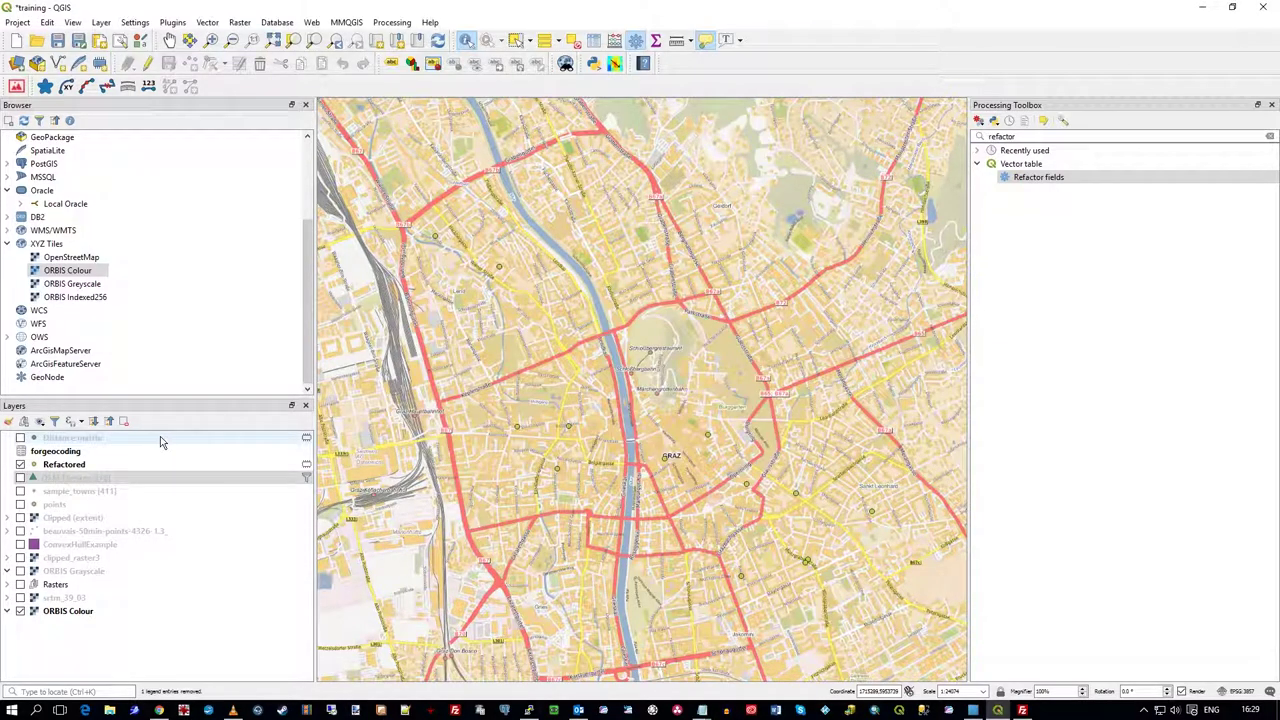
{"action": "left_click", "coordinate": [65, 468]}
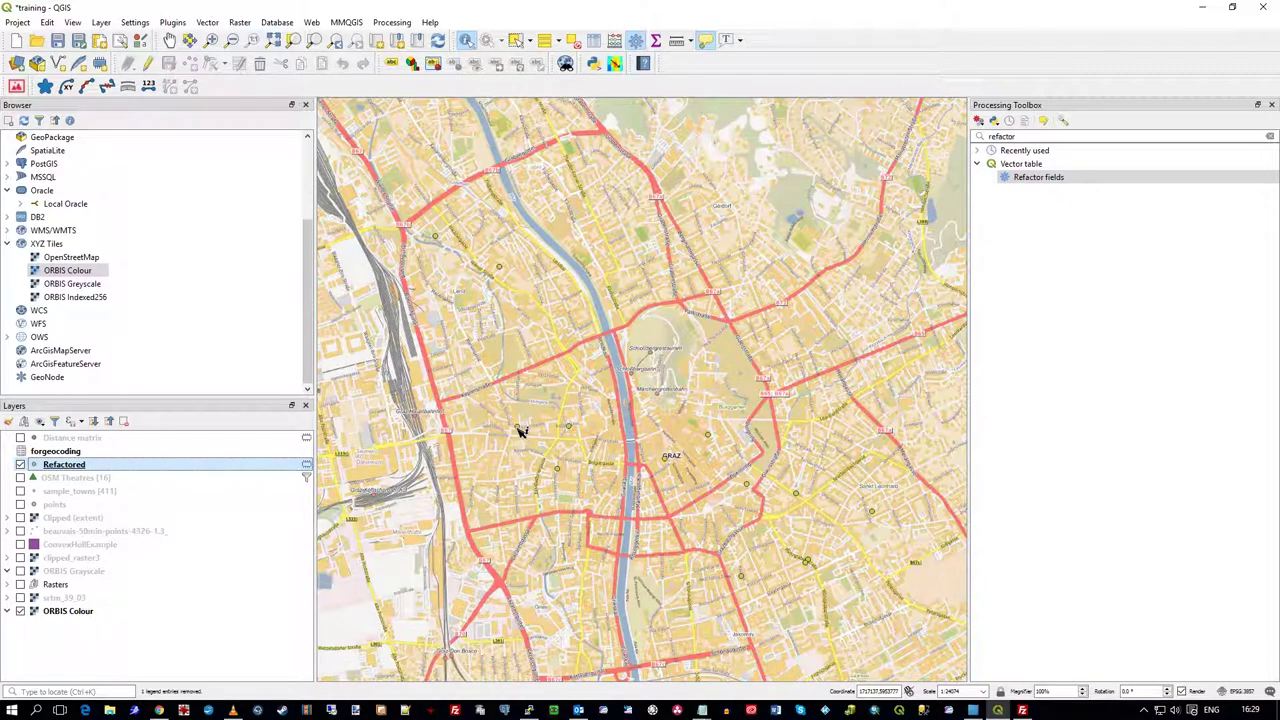
{"action": "mouse_move", "coordinate": [521, 432]}
{"action": "left_click", "coordinate": [521, 432]}
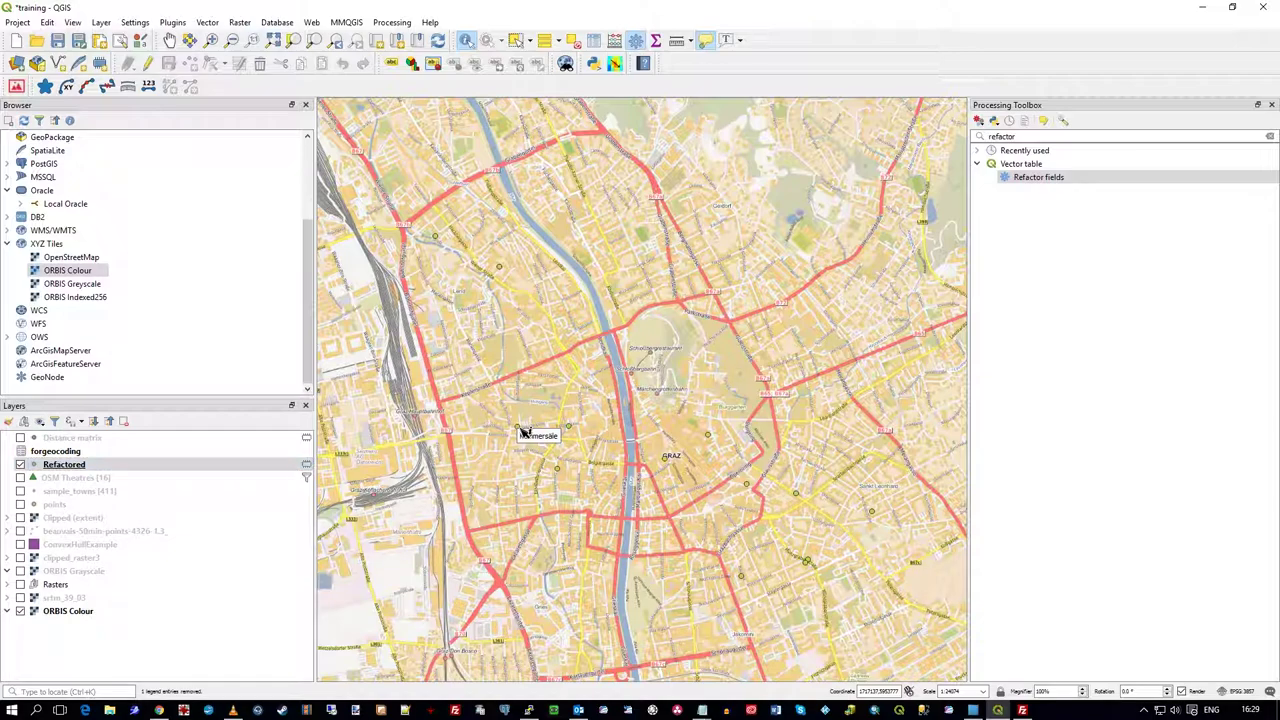
{"action": "left_click", "coordinate": [521, 432]}
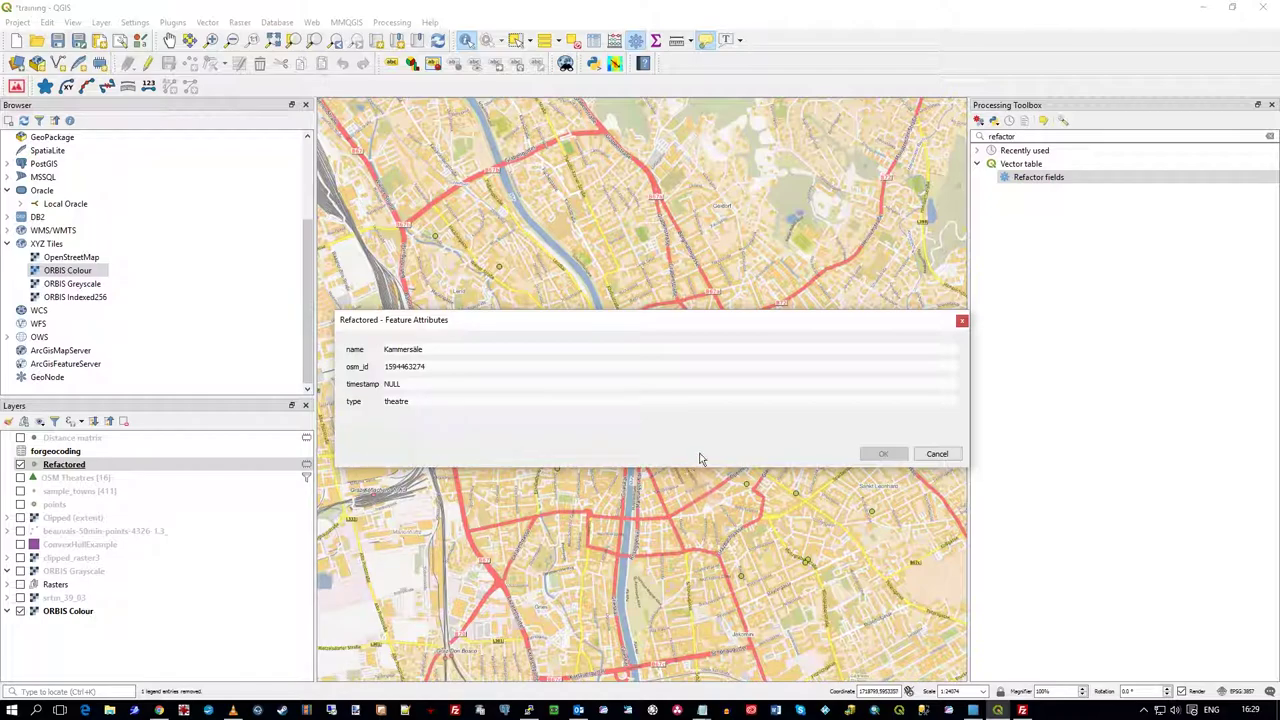
Close the attribute form and open Refactor fields with the Refactored layer as input.
{"action": "left_click", "coordinate": [938, 455]}
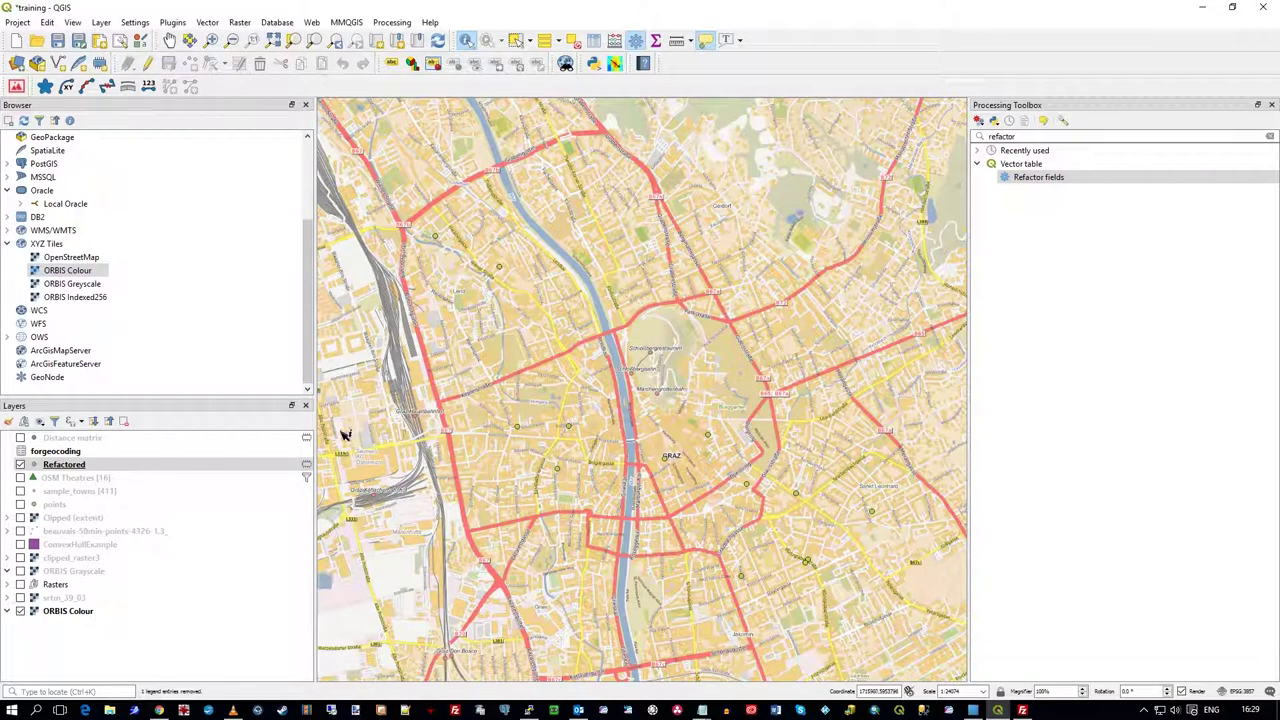
{"action": "left_click", "coordinate": [158, 453]}
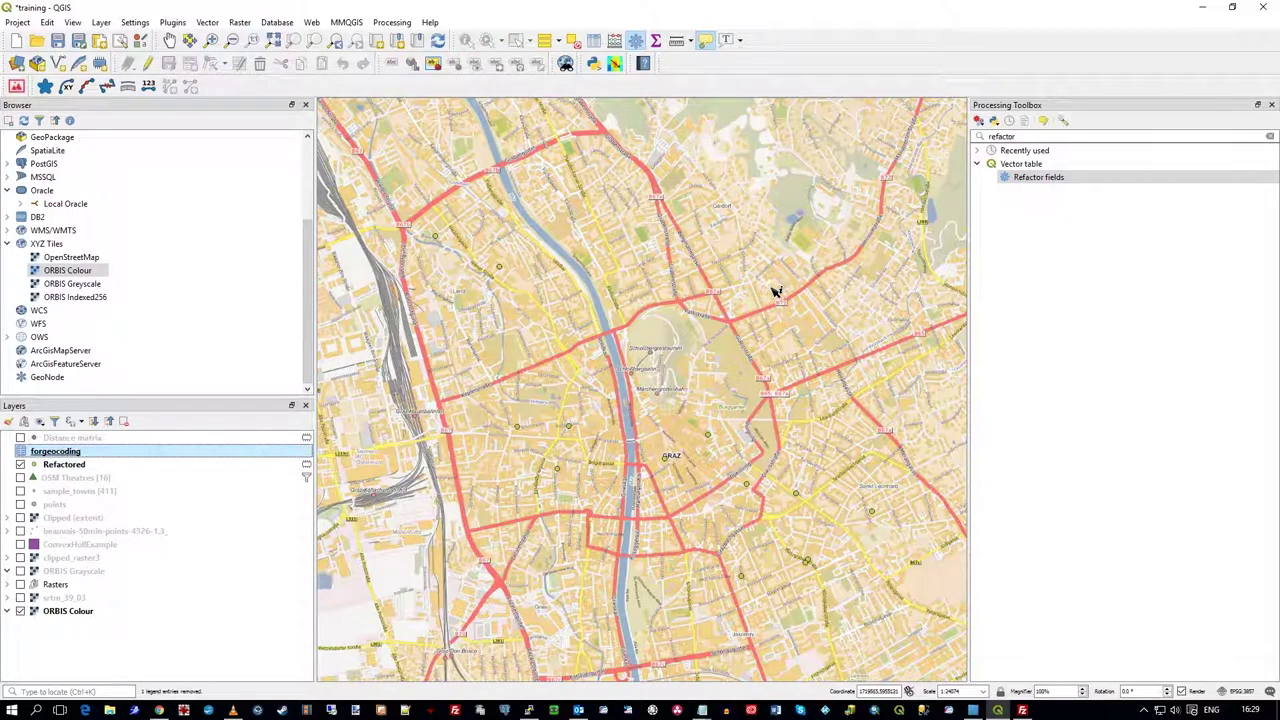
{"action": "left_click", "coordinate": [106, 465]}
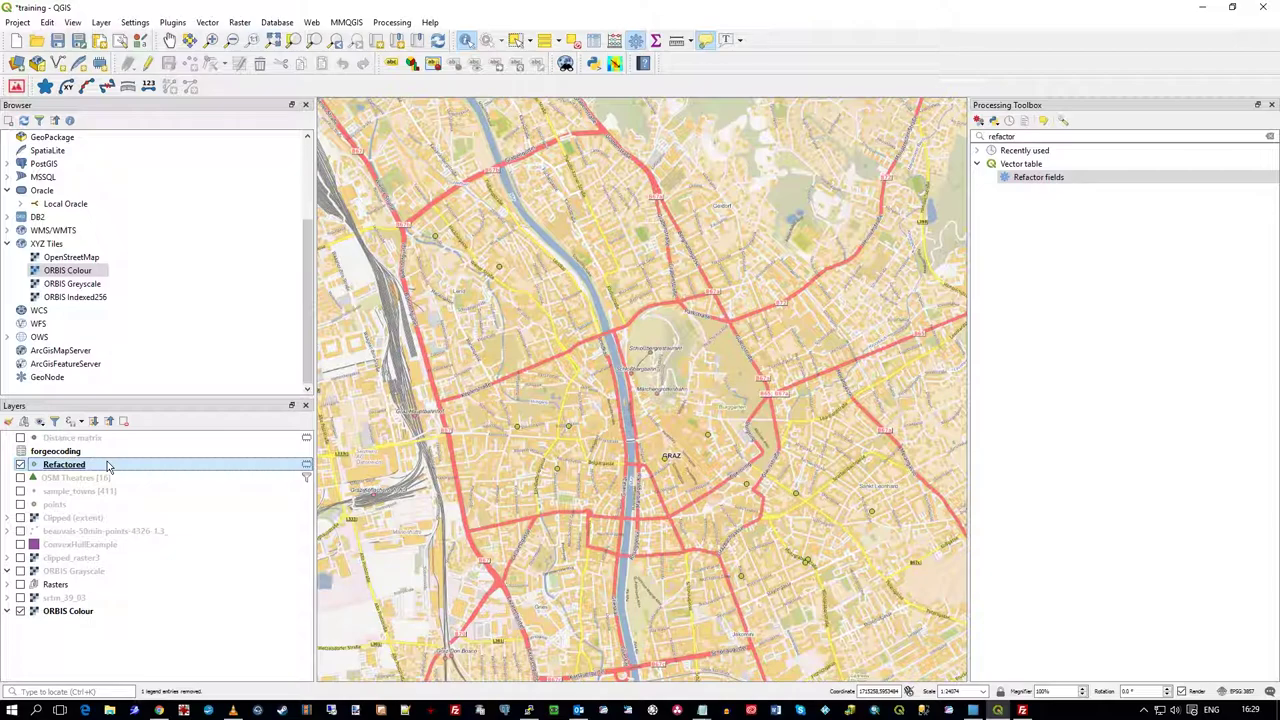
{"action": "double_click", "coordinate": [1020, 178]}
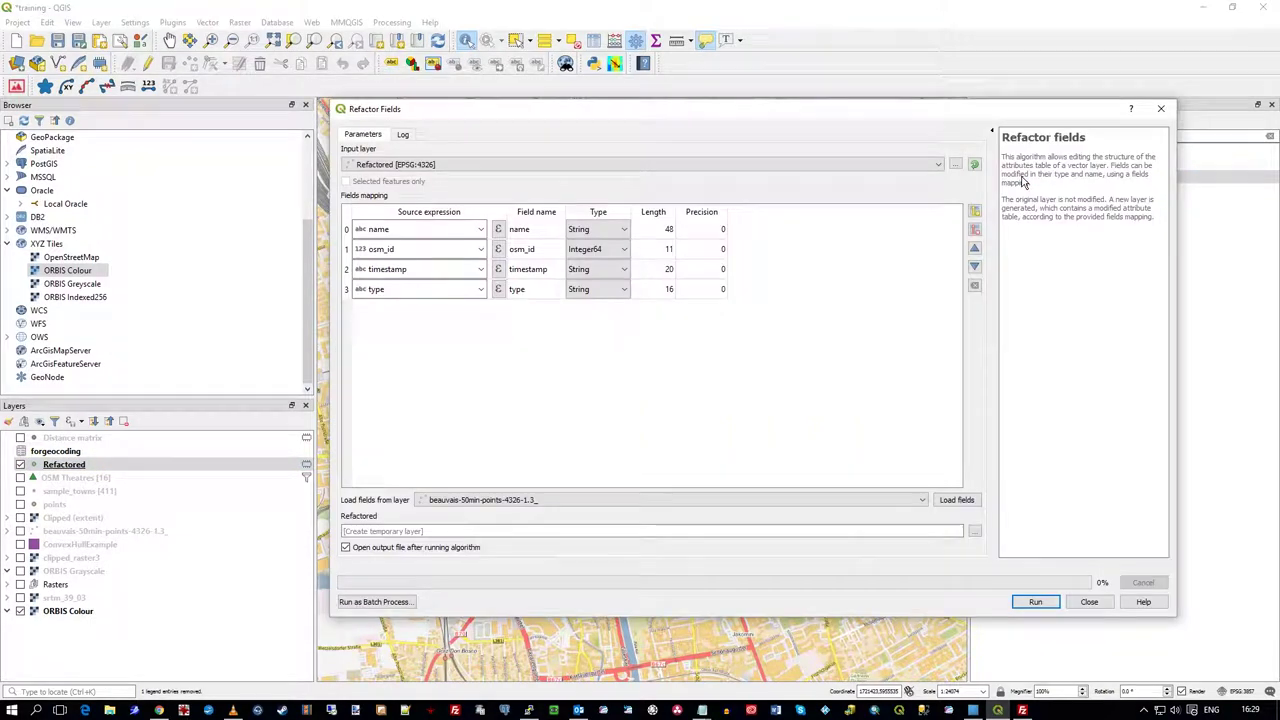
Move the type field to the first row, giving the order type, name, osm_id, timestamp.
{"action": "left_click", "coordinate": [347, 290]}
{"action": "left_click", "coordinate": [975, 248]}
{"action": "left_click", "coordinate": [975, 248]}
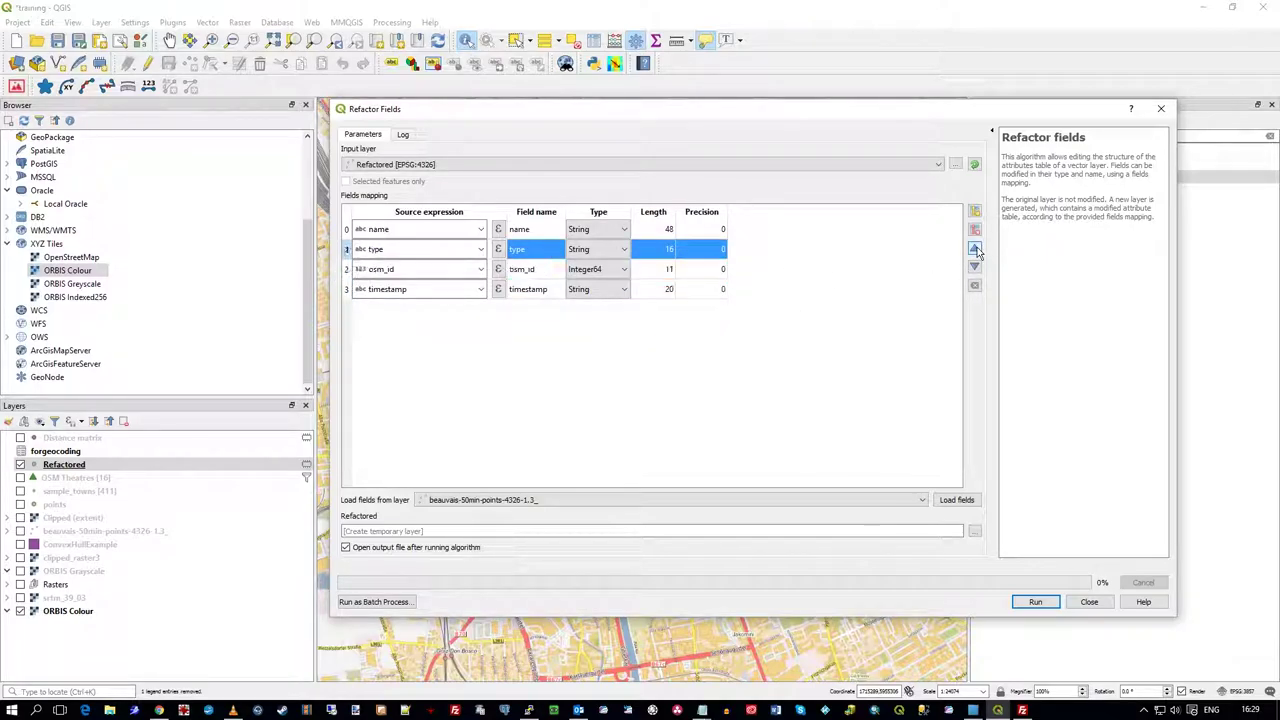
{"action": "left_click", "coordinate": [975, 248]}
{"action": "left_click", "coordinate": [975, 266]}
{"action": "left_click", "coordinate": [975, 266]}
{"action": "left_click", "coordinate": [975, 266]}
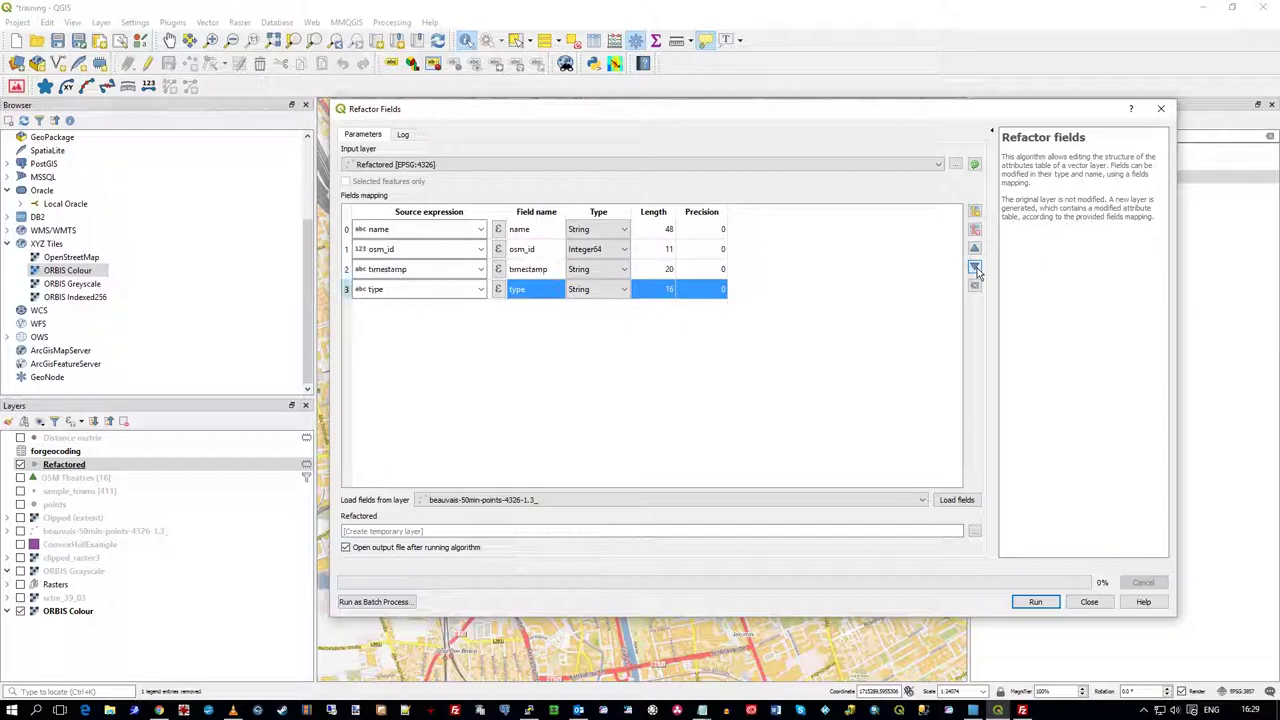
{"action": "left_click", "coordinate": [975, 248]}
{"action": "left_click", "coordinate": [976, 249]}
{"action": "left_click", "coordinate": [976, 249]}
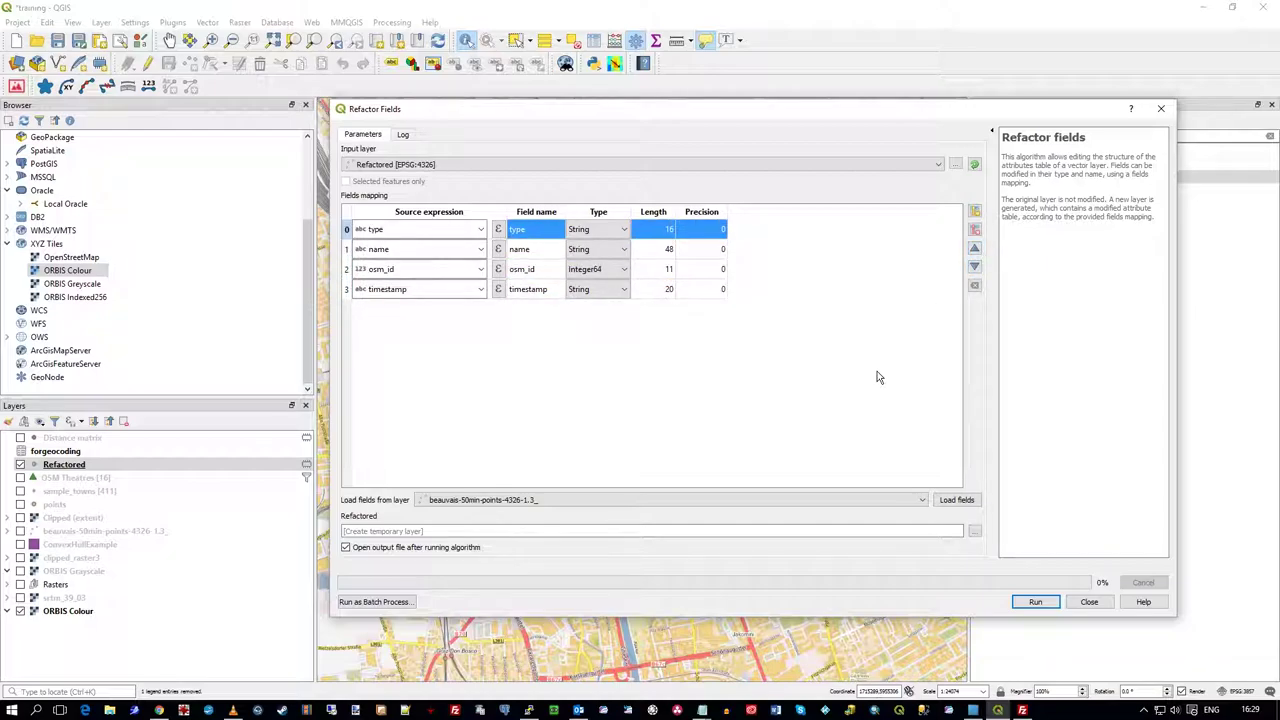